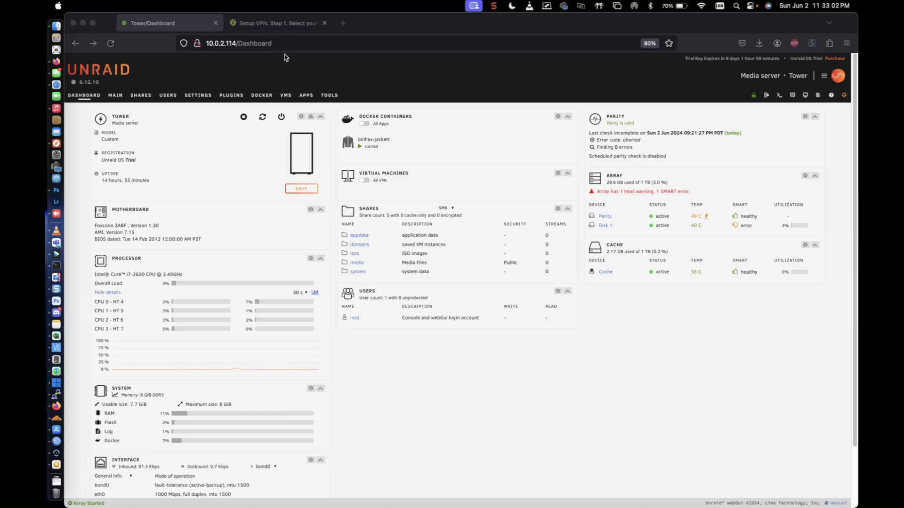
Add a new user share and name it downloads.
left_click(143, 101)
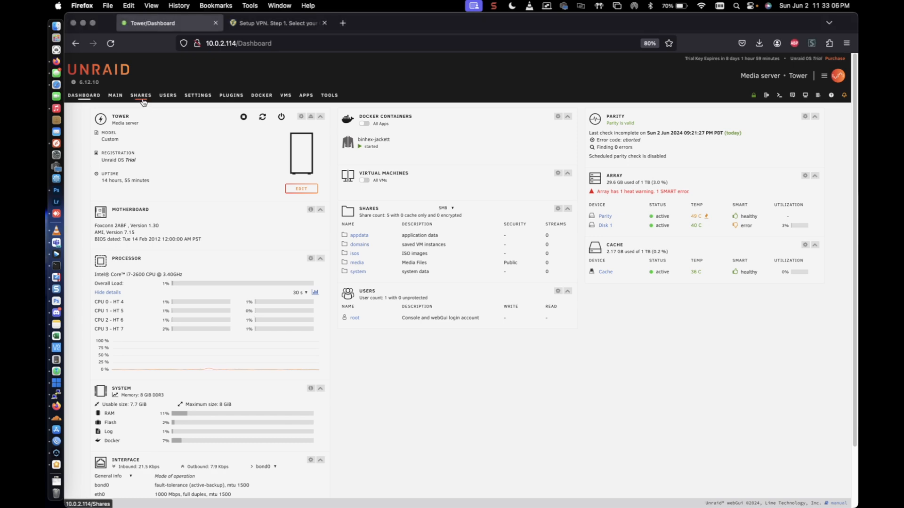
left_click(144, 100)
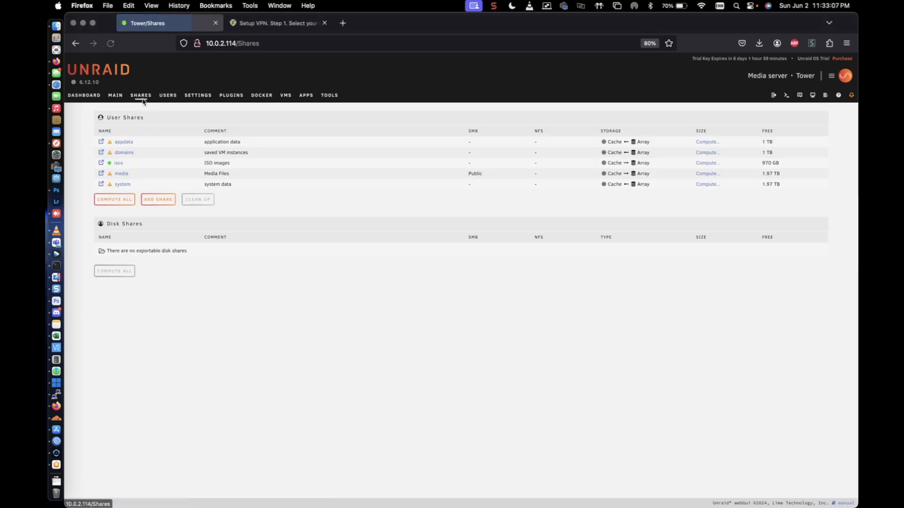
left_click(159, 199)
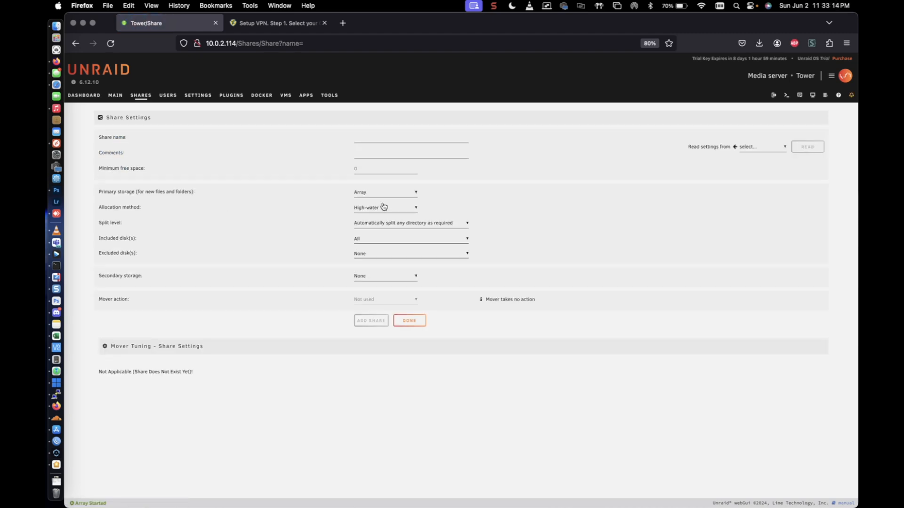
left_click(360, 142)
type("download")
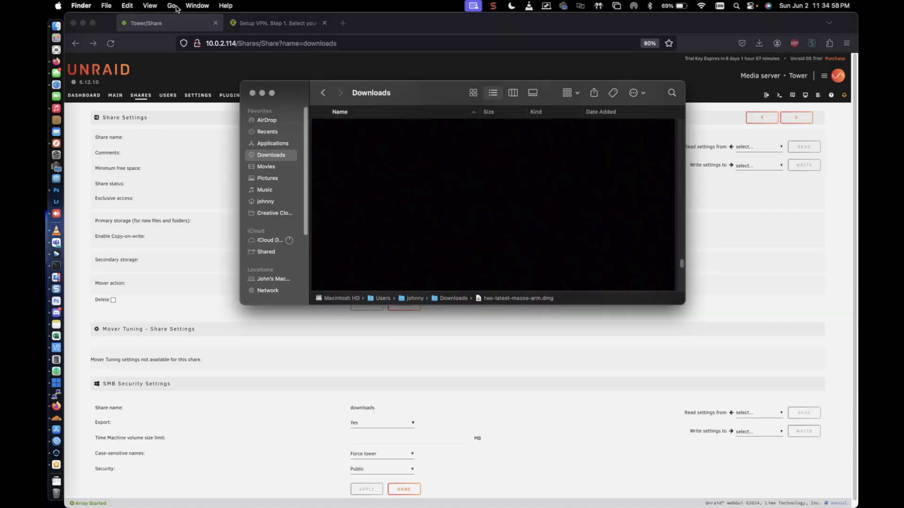
left_click(171, 5)
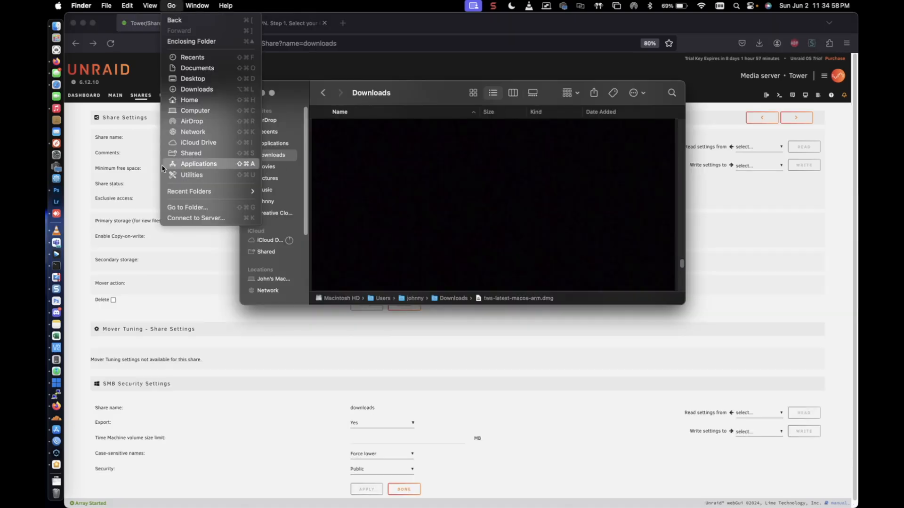
left_click(178, 219)
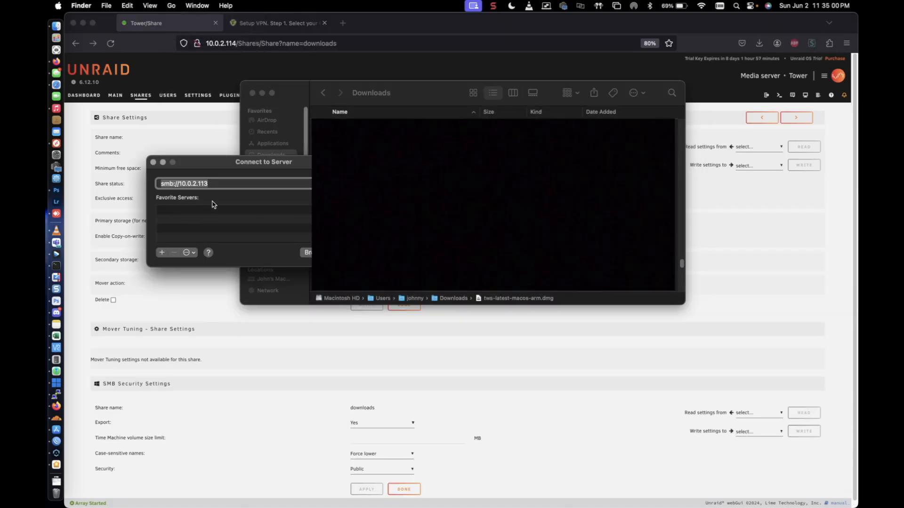
left_click(199, 184)
left_click(226, 186)
key("Return")
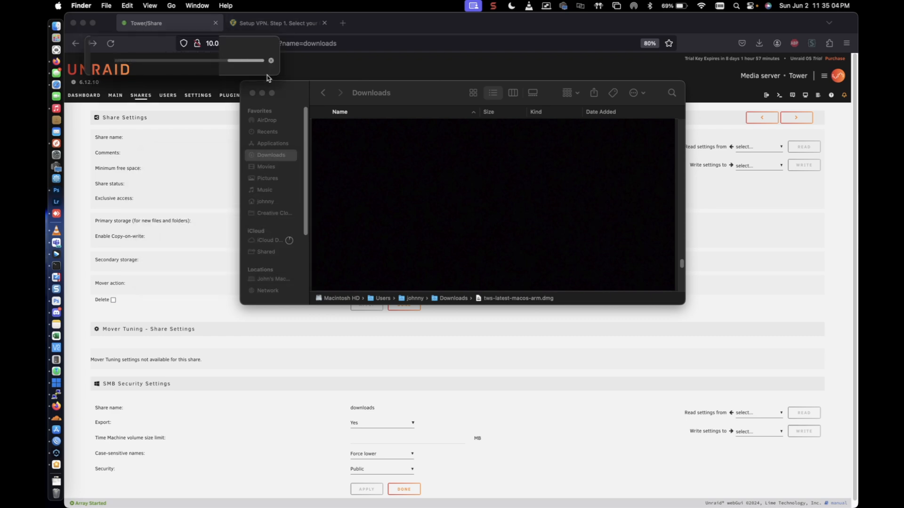
left_click(271, 60)
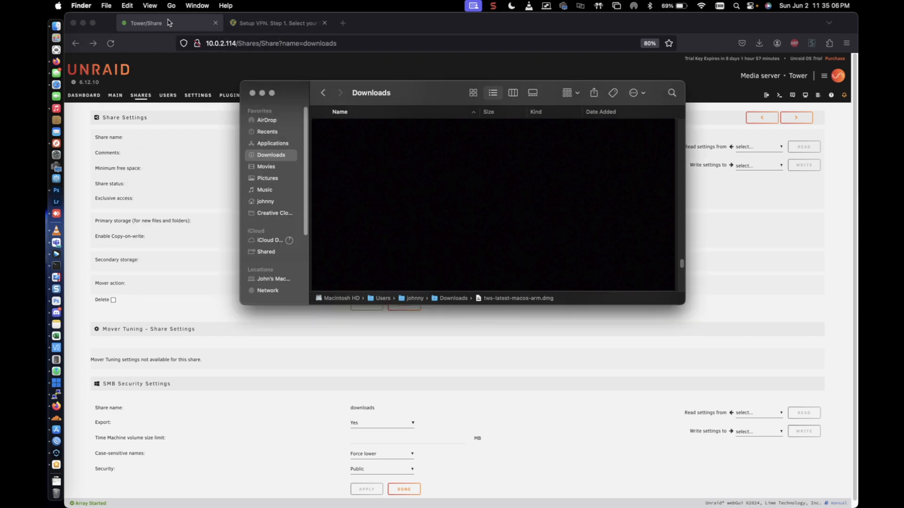
Switch to Finder and connect to the server smb://10.0.2.114 as a guest.
left_click(172, 6)
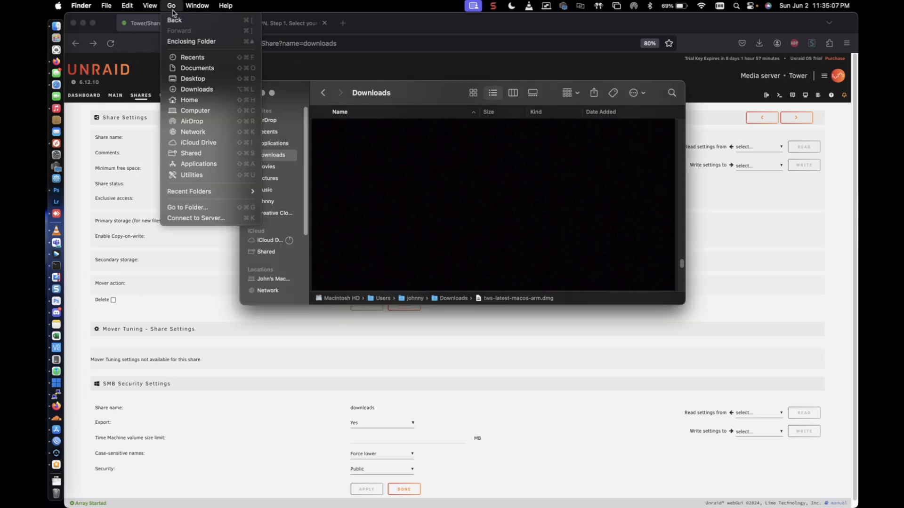
left_click(192, 218)
left_click(230, 185)
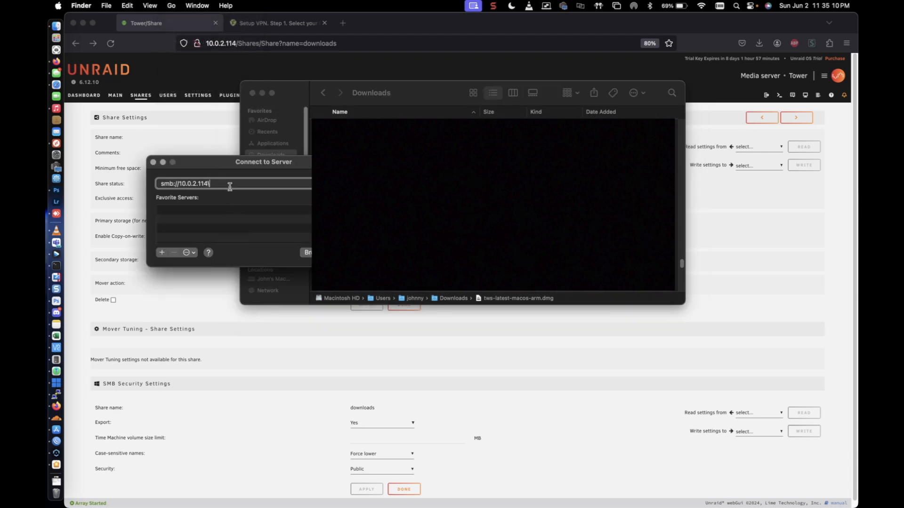
key("BackSpace")
type("4")
key("Return")
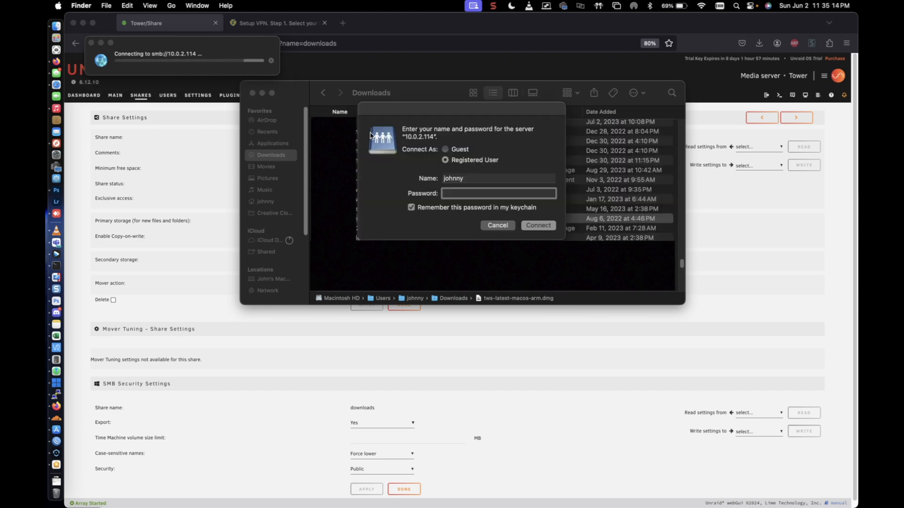
left_click(445, 150)
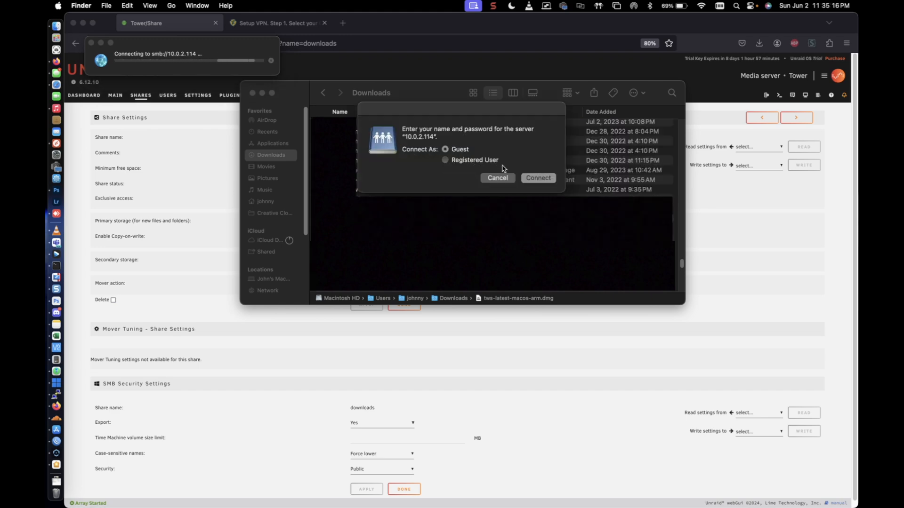
left_click(540, 181)
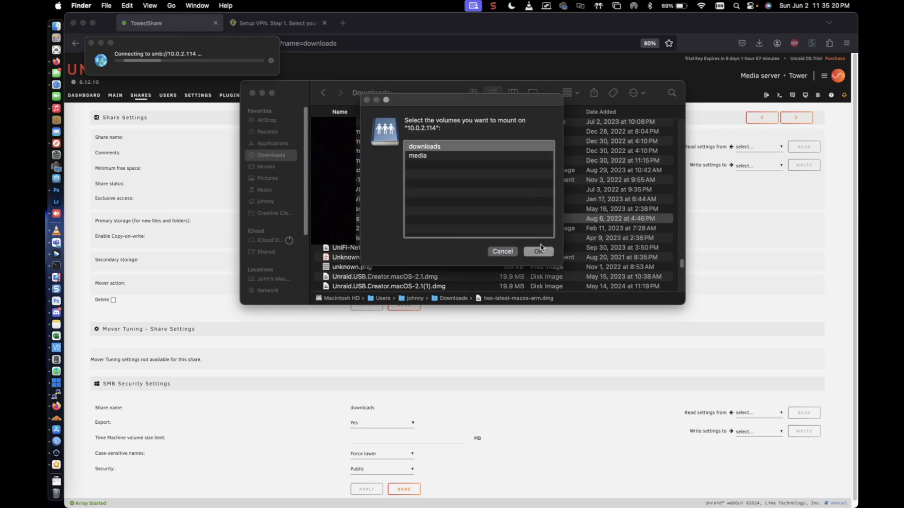
Mount the downloads volume from the server and minimise the Finder window.
left_click(421, 159)
left_click(424, 148)
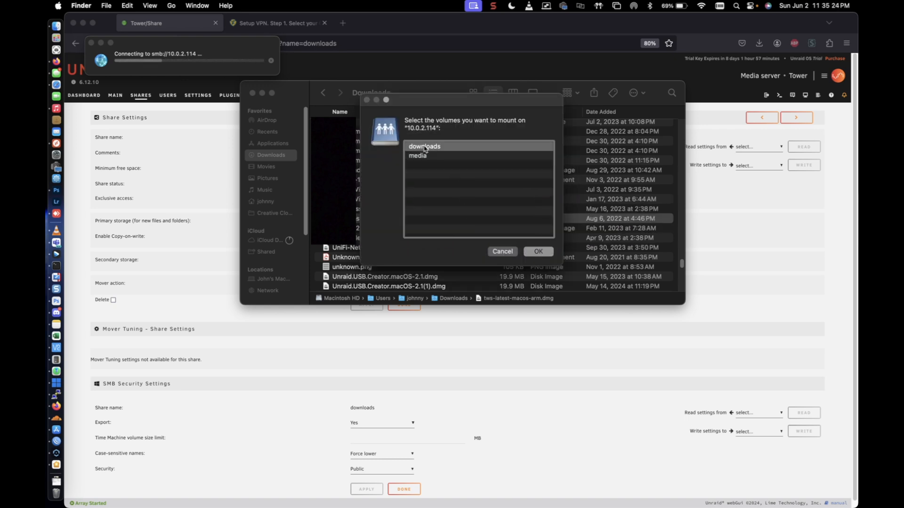
left_click(540, 252)
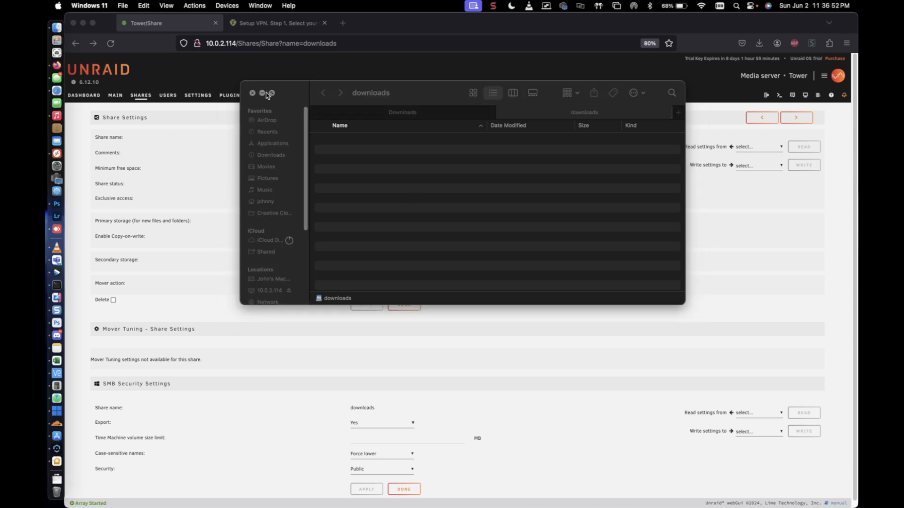
left_click(262, 92)
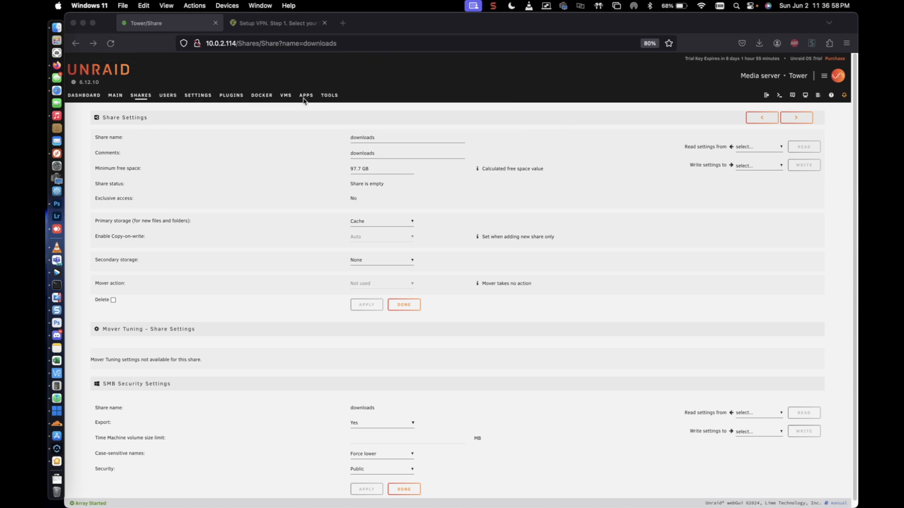
Search the Unraid community apps for qb and start installing binhex-qbittorrentvpn.
left_click(304, 100)
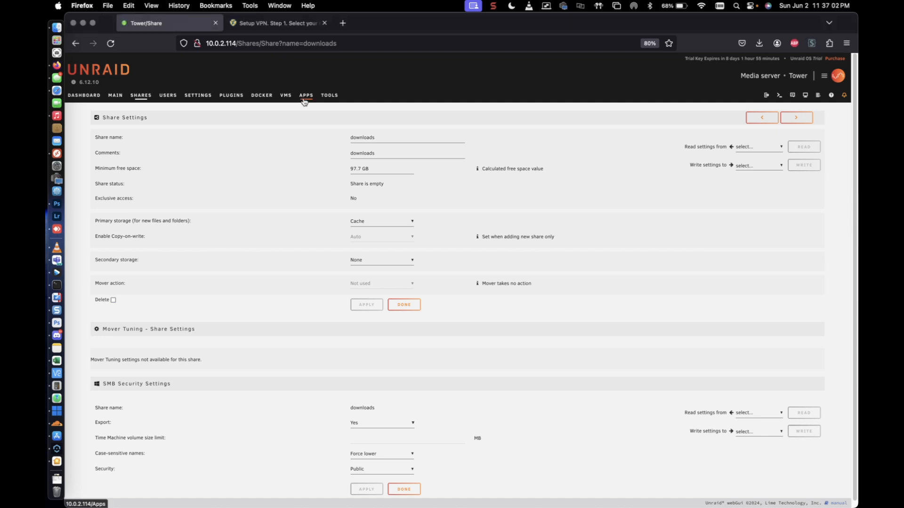
left_click(305, 99)
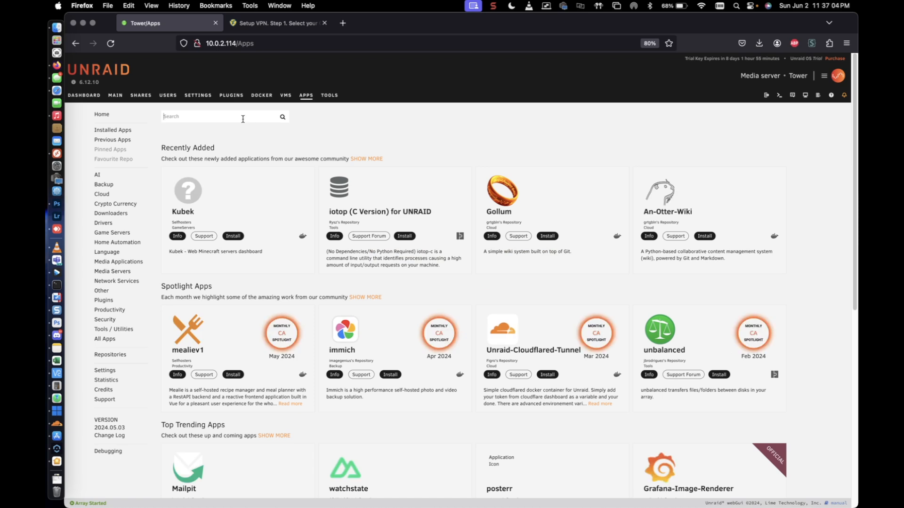
type("qb")
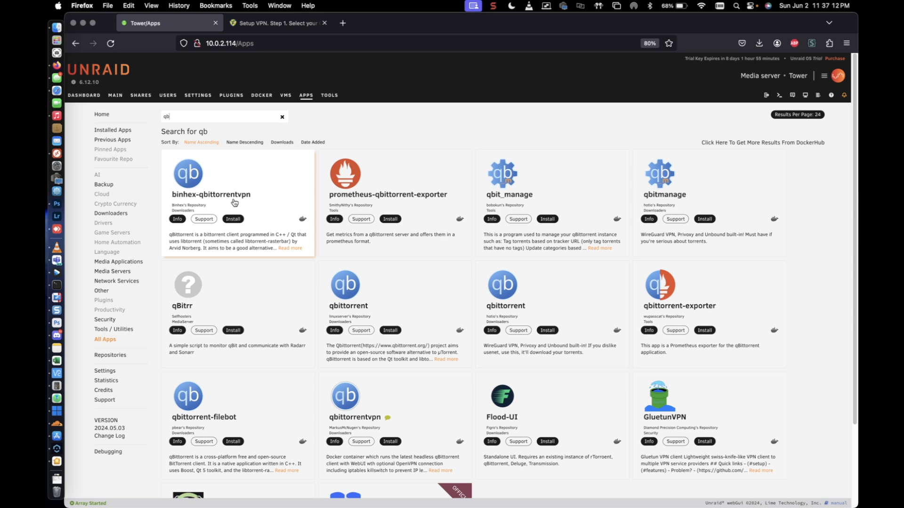
left_click(237, 219)
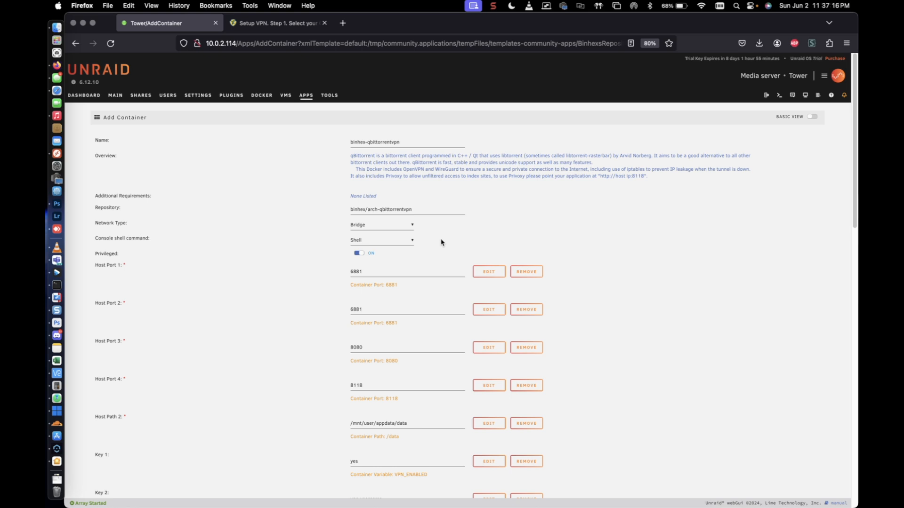
Set the container's Host Path 2 to /mnt/cache/downloads/ by choosing the downloads folder on the cache.
left_click(427, 423)
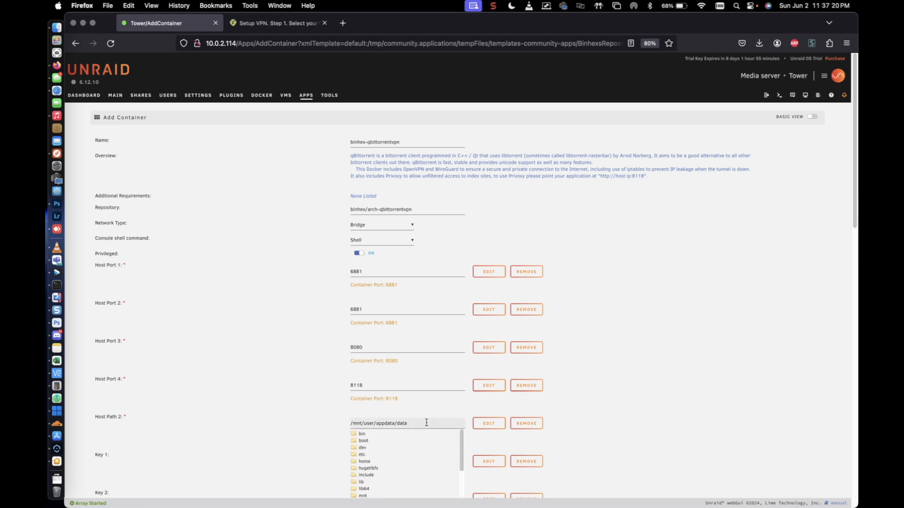
left_click(673, 405)
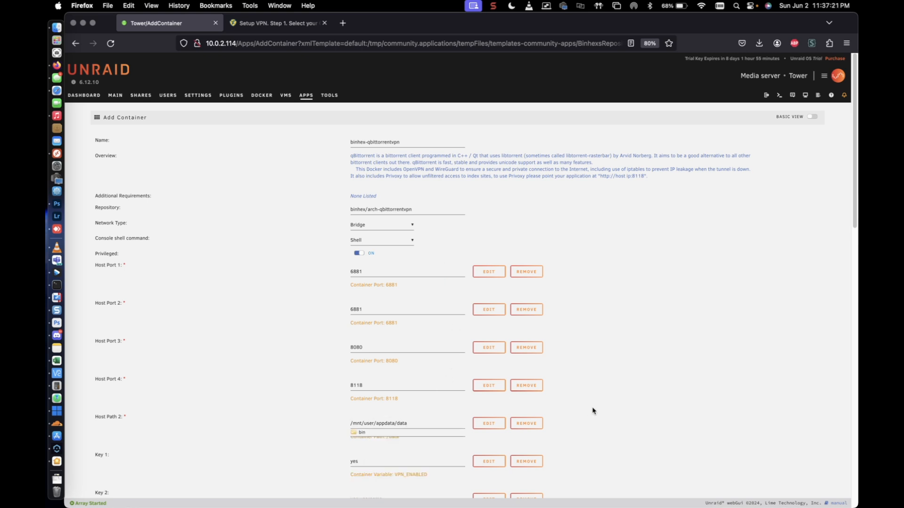
left_click(426, 425)
key("BackSpace")
key("BackSpace")
key("BackSpace")
key("BackSpace")
key("BackSpace")
key("BackSpace")
key("BackSpace")
key("BackSpace")
key("BackSpace")
key("BackSpace")
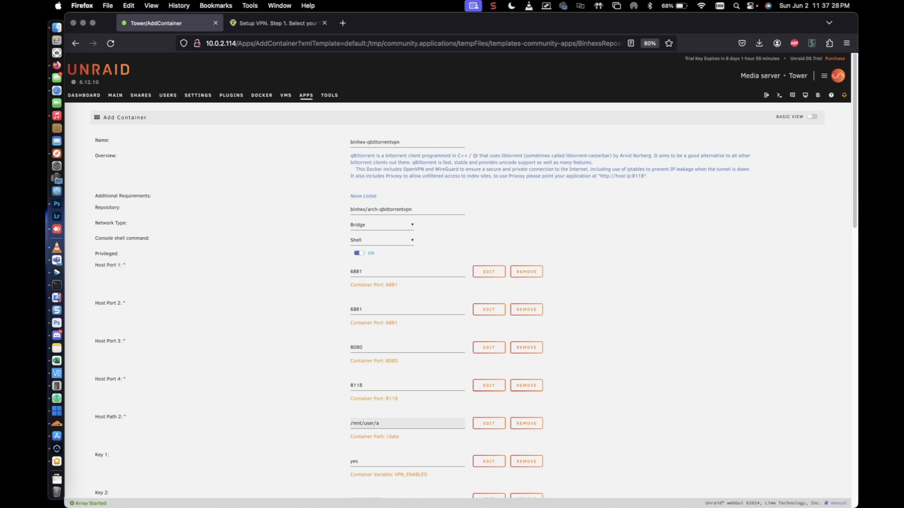
left_click(433, 420)
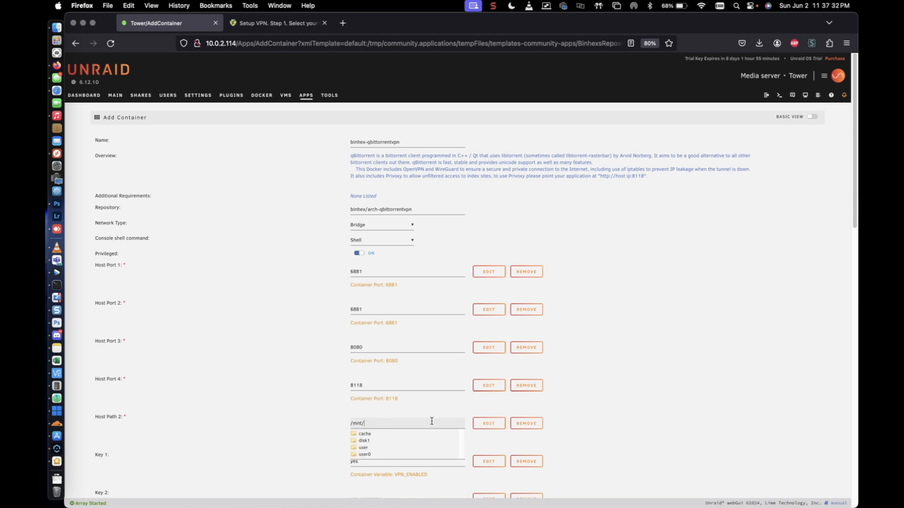
left_click(369, 436)
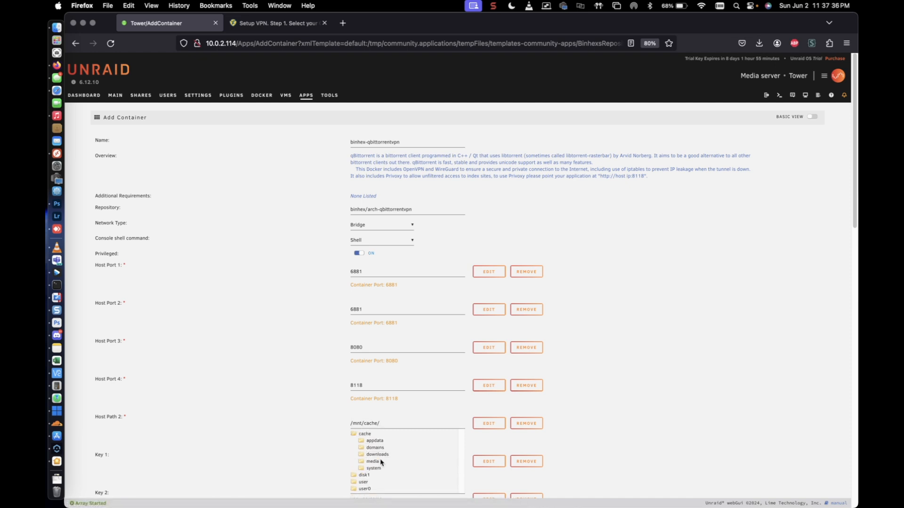
left_click(377, 455)
left_click(726, 427)
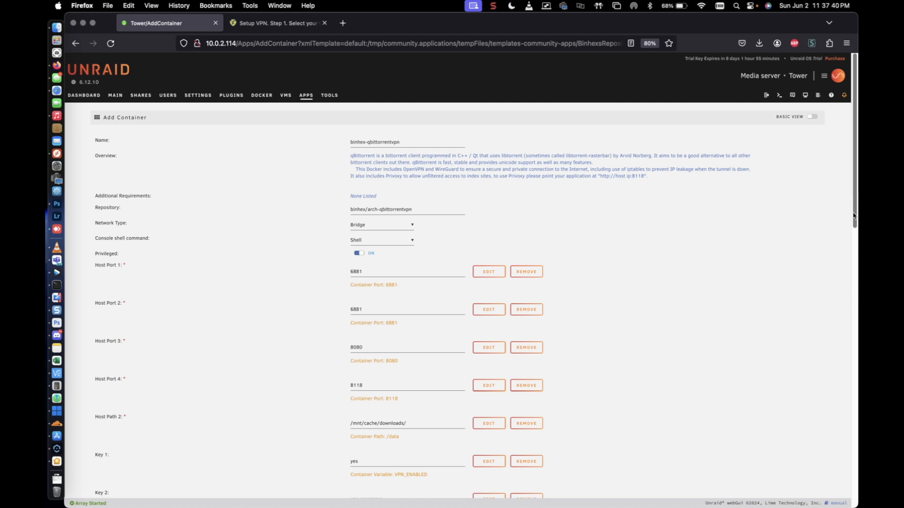
Set the VPN_ENABLED variable (Key 1) of the container to no.
left_click_drag(856, 204, 848, 306)
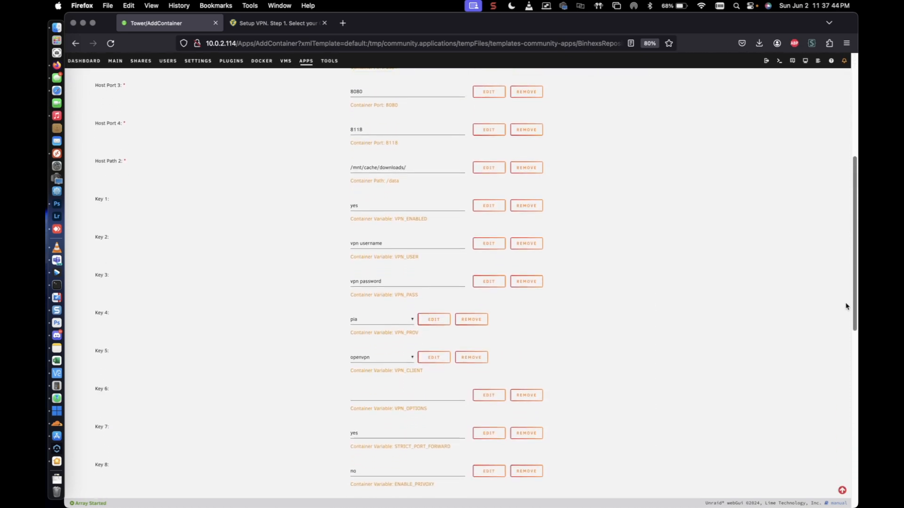
left_click(362, 206)
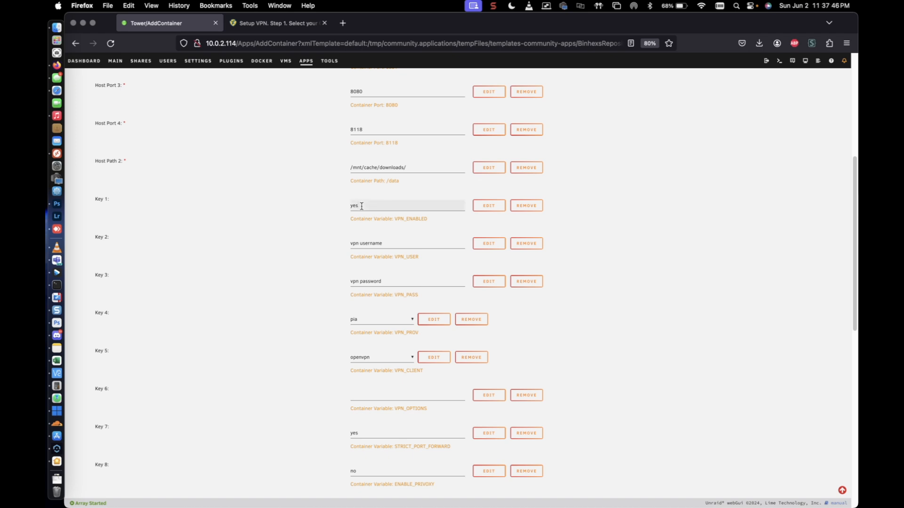
left_click_drag(377, 208, 343, 206)
type("no")
Set the VPN_PROV variable (Key 4) to custom.
scroll(363, 263, "up", 1)
left_click(368, 333)
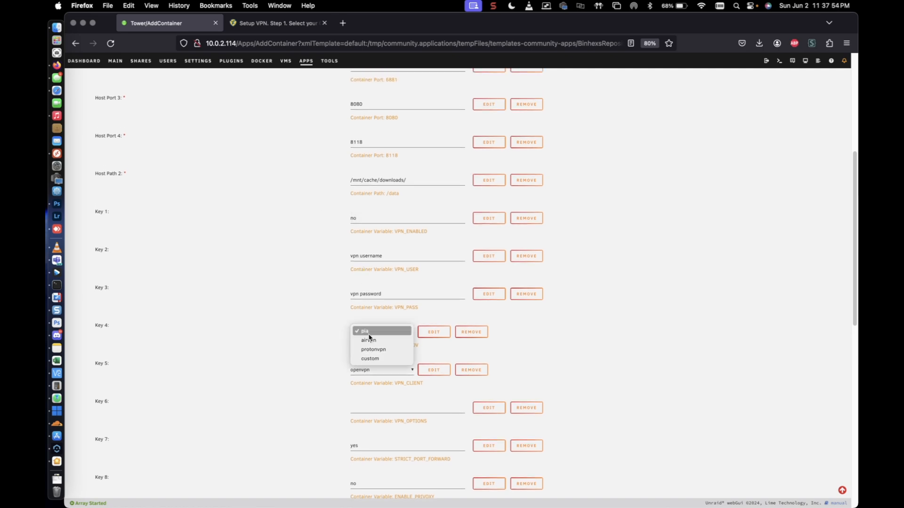
left_click(375, 361)
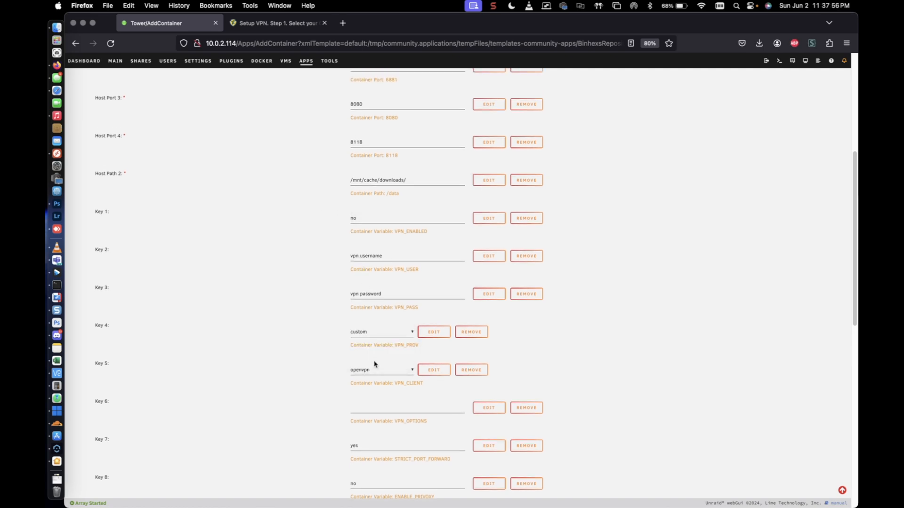
Review the remaining container variables and apply the configuration to install binhex-qbittorrentvpn.
scroll(375, 372, "up", 1)
scroll(670, 384, "down", 5)
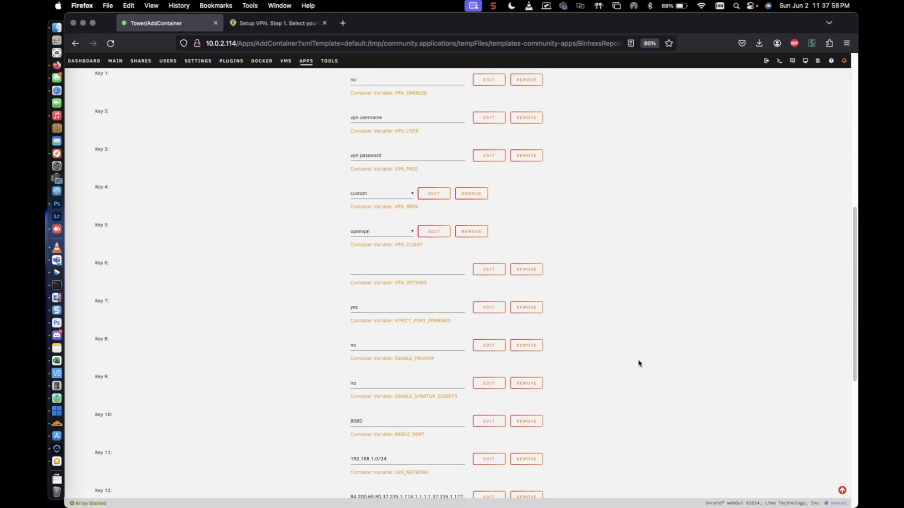
scroll(610, 329, "down", 3)
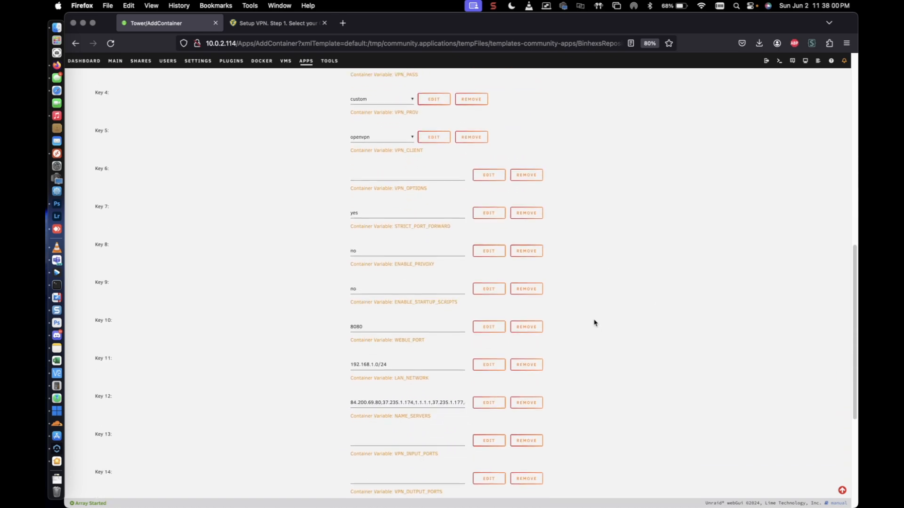
scroll(594, 323, "down", 1)
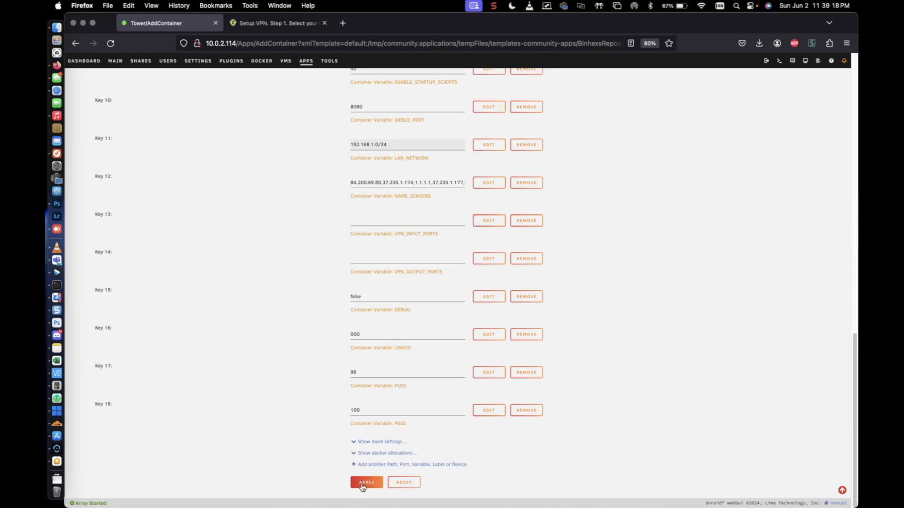
left_click(362, 483)
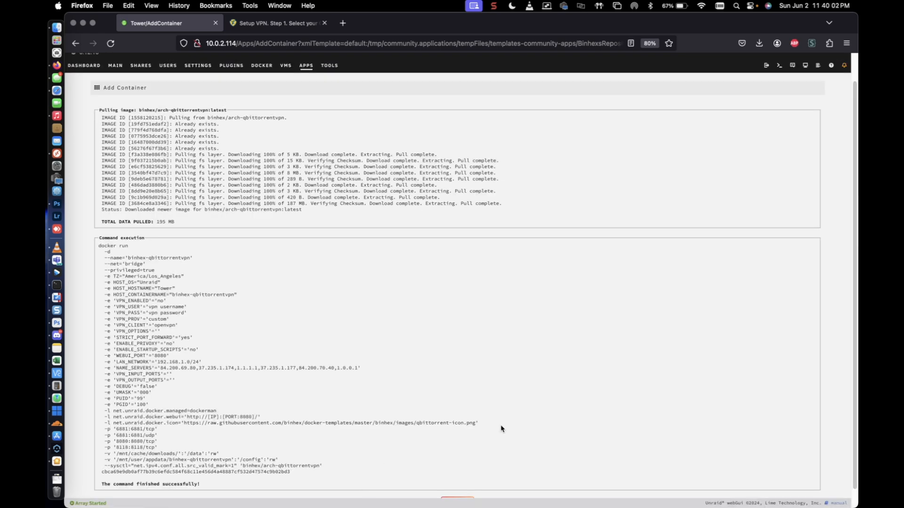
Close the finished container installation output and open the dashboard.
scroll(502, 428, "up", 3)
scroll(505, 428, "down", 5)
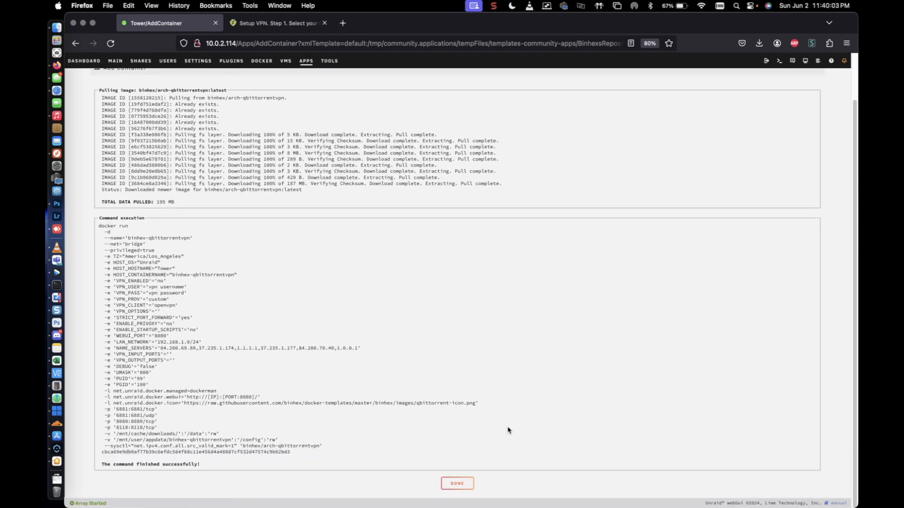
left_click(457, 484)
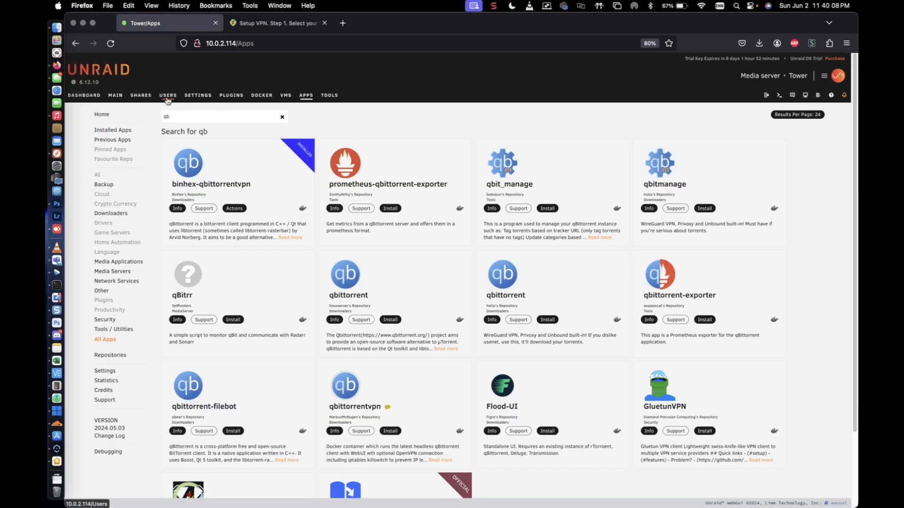
left_click(99, 97)
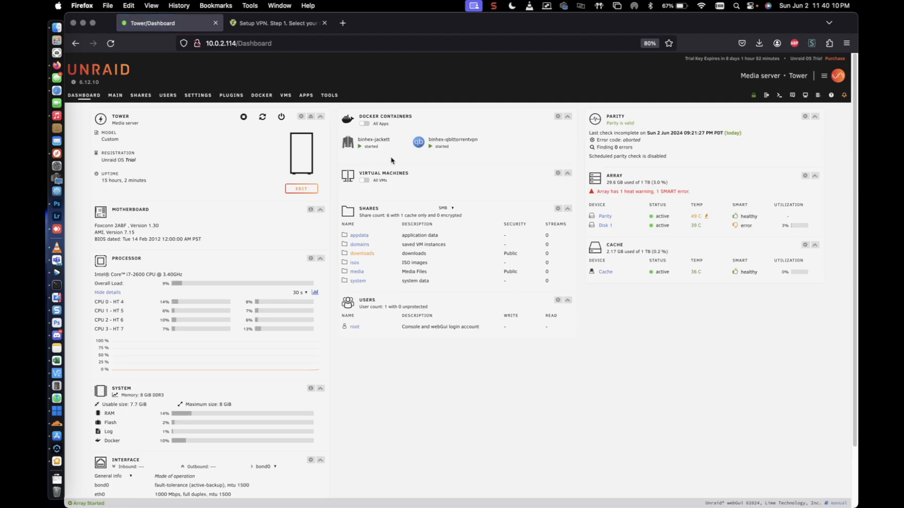
Open the qBittorrent Web UI from the binhex-qbittorrentvpn container and close the duplicate Web UI page.
left_click(418, 143)
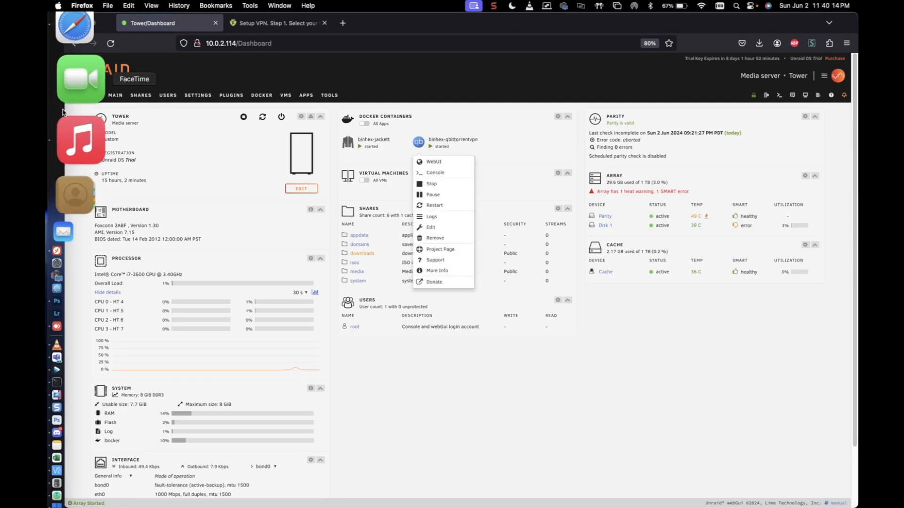
left_click(429, 161)
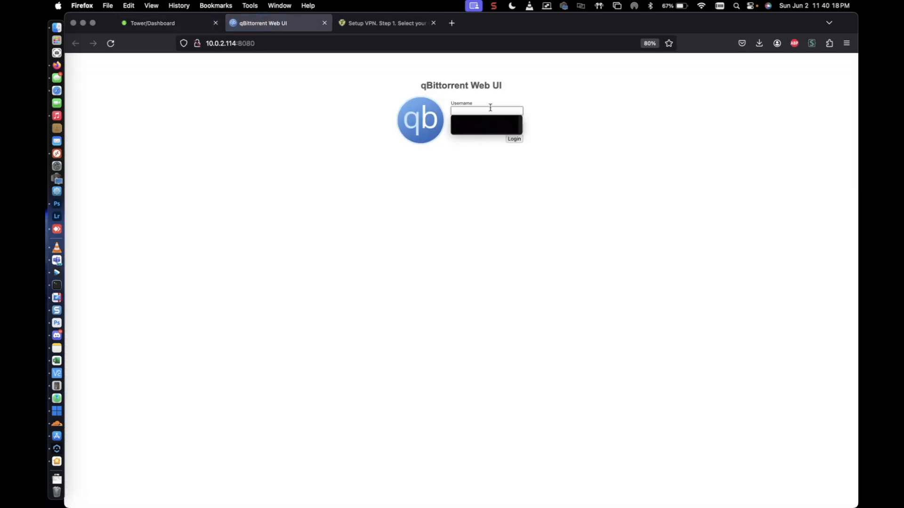
left_click(490, 112)
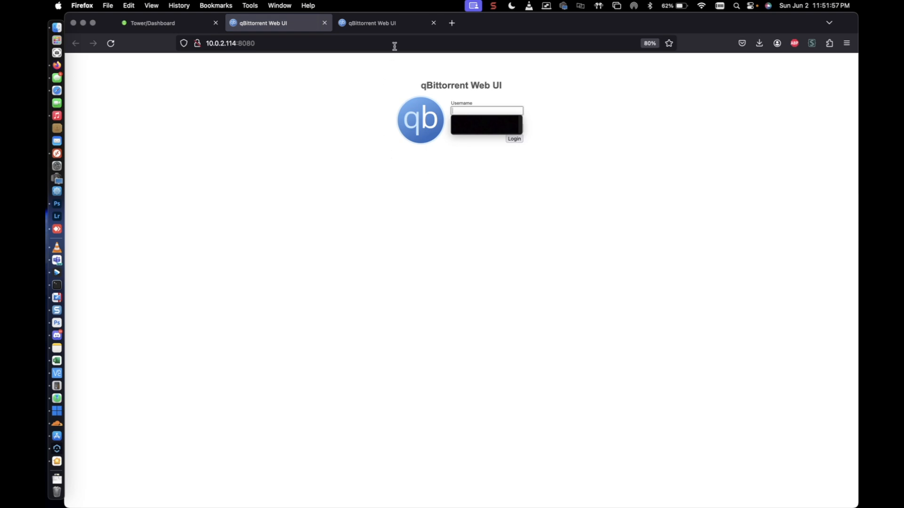
left_click(433, 23)
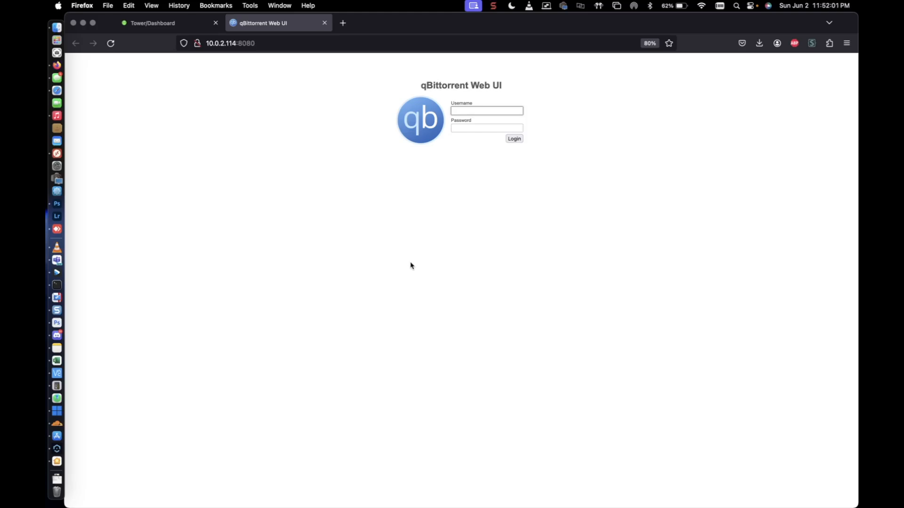
Try to log in to the qBittorrent Web UI as admin with the account password, declining to save the credentials.
type("admin")
key("Tab")
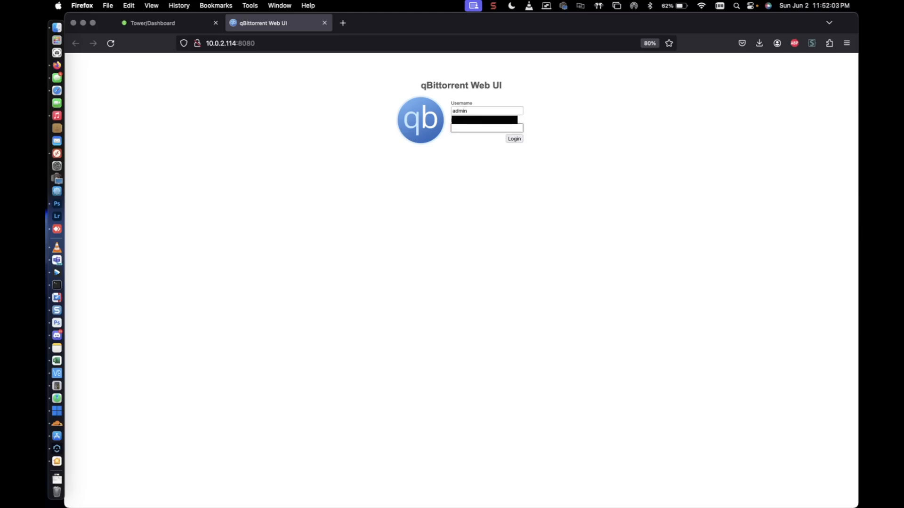
type("•••••")
key("Return")
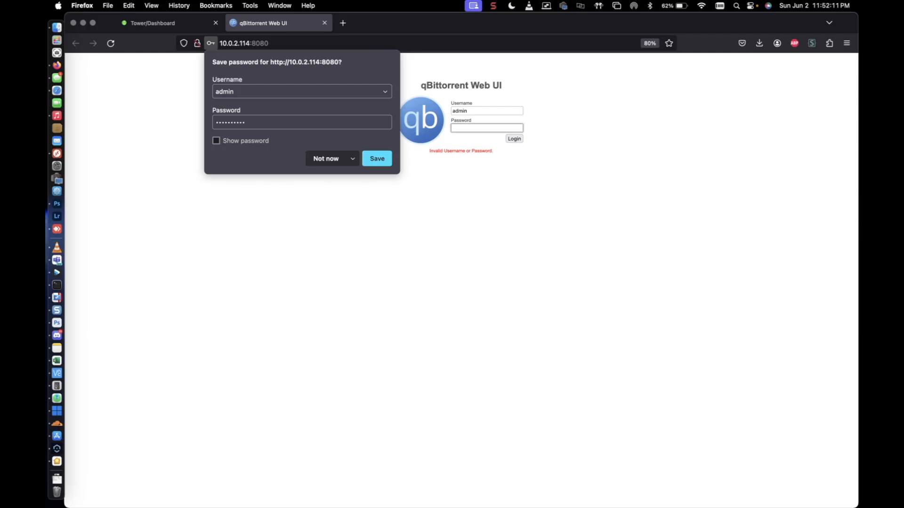
left_click(320, 160)
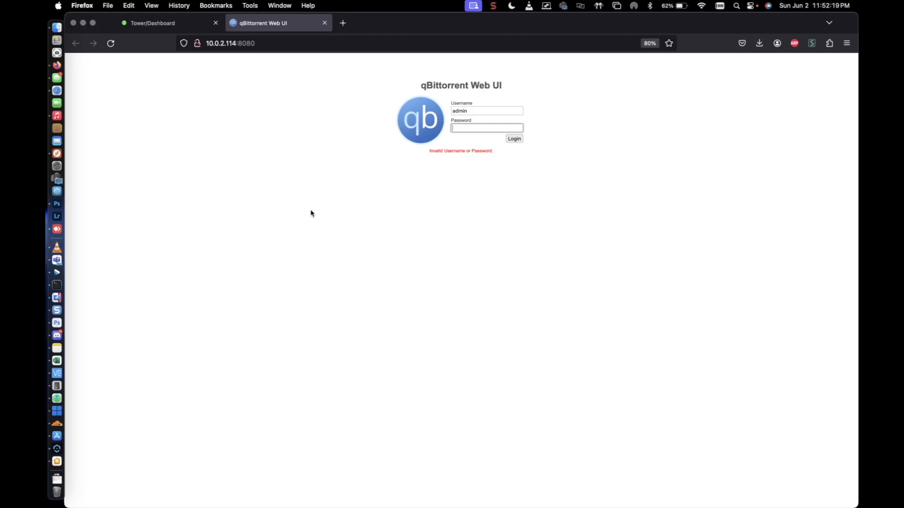
Return to the Unraid dashboard and open a terminal session on the server.
left_click(277, 219)
left_click(156, 26)
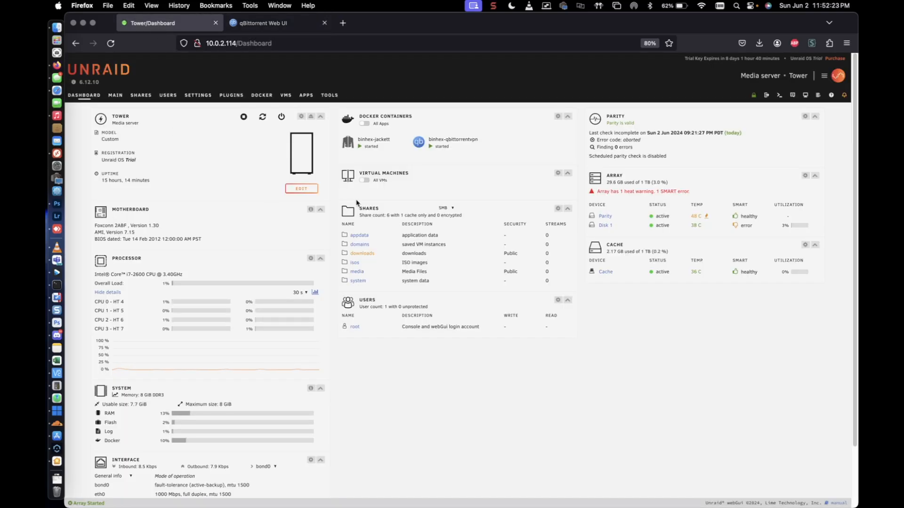
left_click(778, 97)
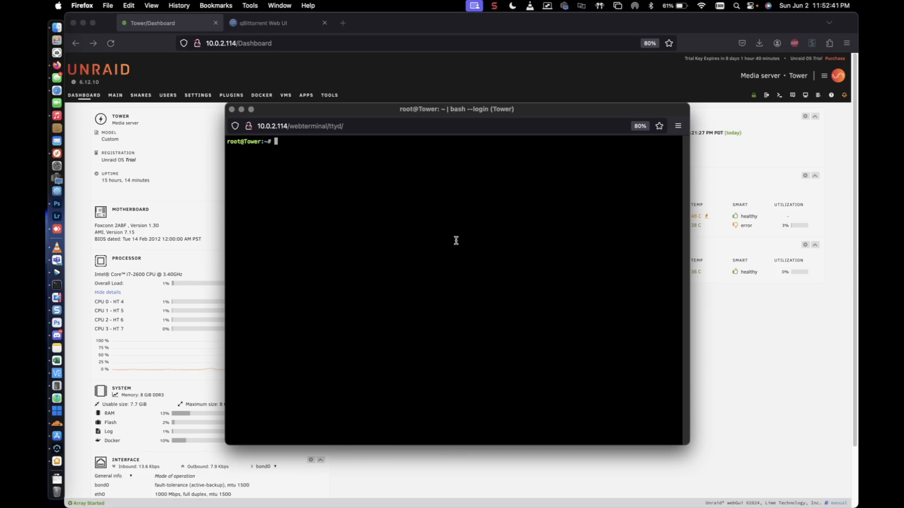
Change the working directory to /mnt/user/appdata/binhex-qbittorrentvpn/qBittorrent/config/.
type("cd mnt")
key("BackSpace")
key("BackSpace")
key("BackSpace")
type("/mnt/user")
key("Tab")
key("Tab")
key("Tab")
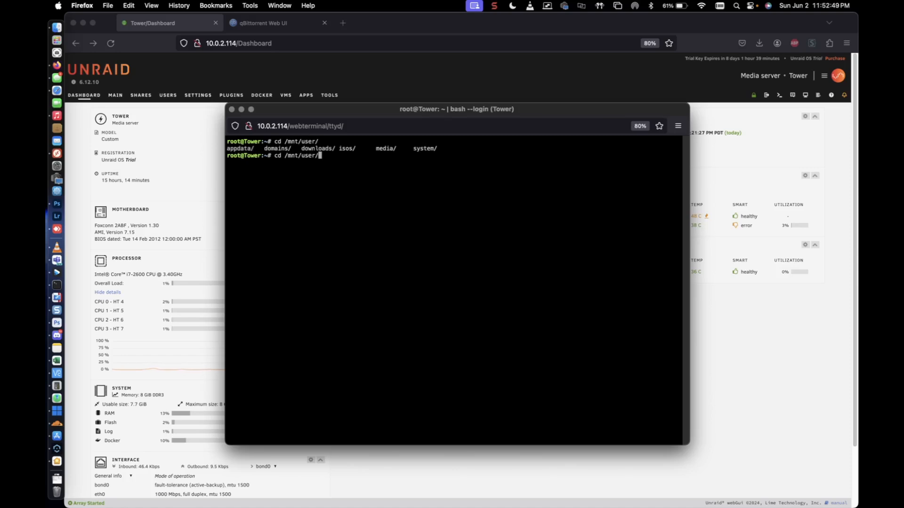
type("a")
key("Tab")
type("b")
key("Tab")
type("q")
key("Tab")
type("q")
key("Tab")
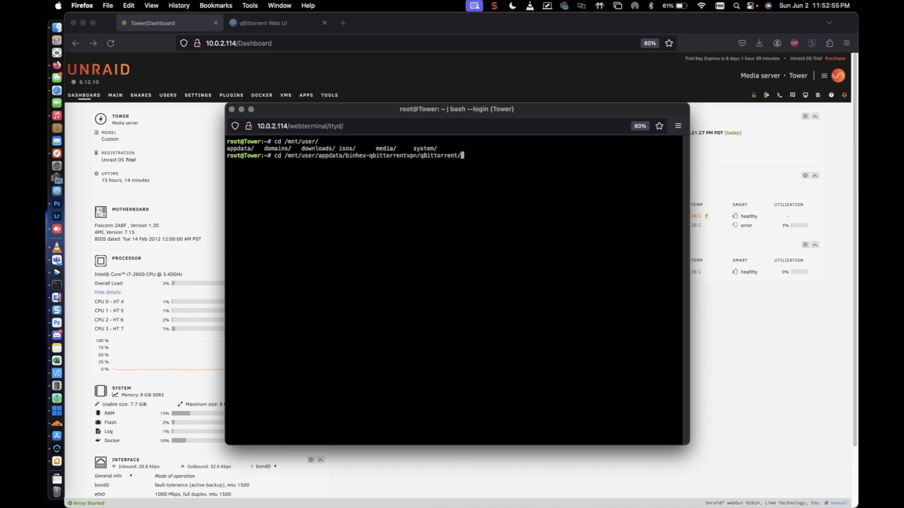
type("c")
key("Tab")
key("Tab")
type("on")
key("Tab")
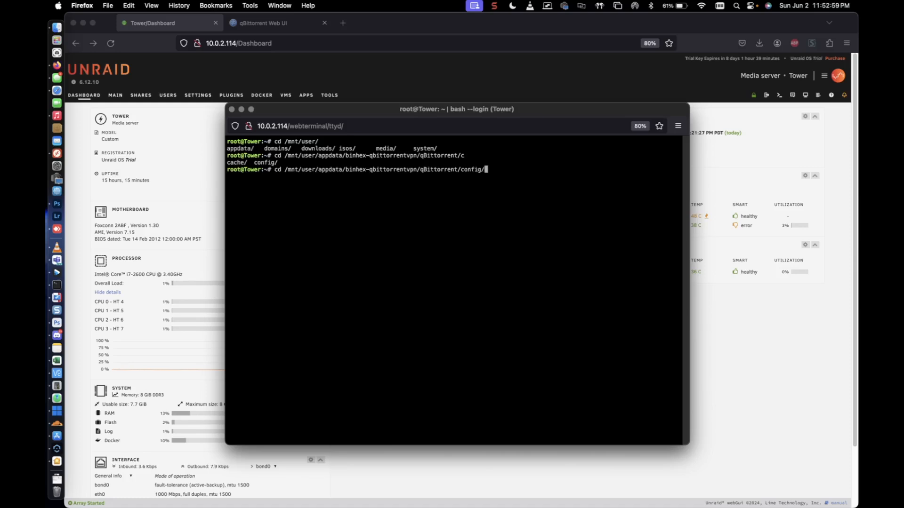
type("r")
key("Tab")
key("BackSpace")
key("BackSpace")
key("BackSpace")
key("BackSpace")
key("Return")
List the files in the config folder and open qBittorrent.conf in nano.
type("ls")
key("Return")
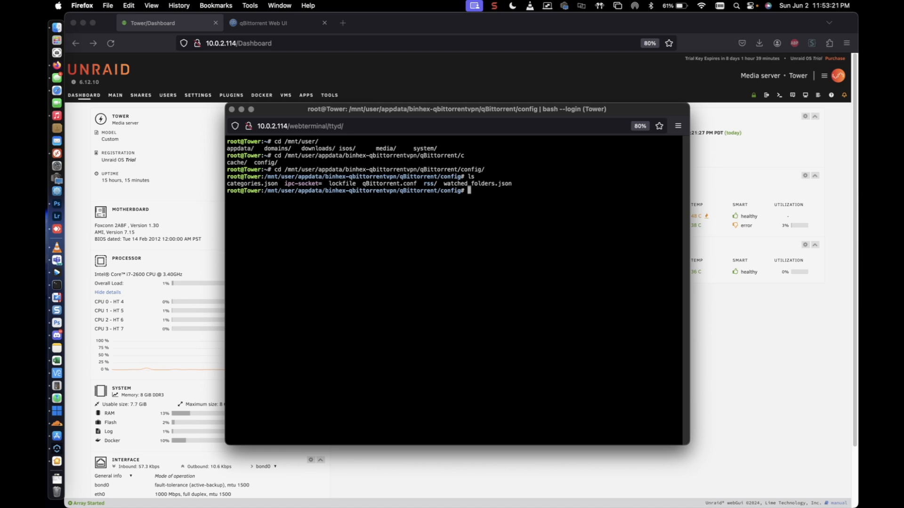
type("nano q")
key("Tab")
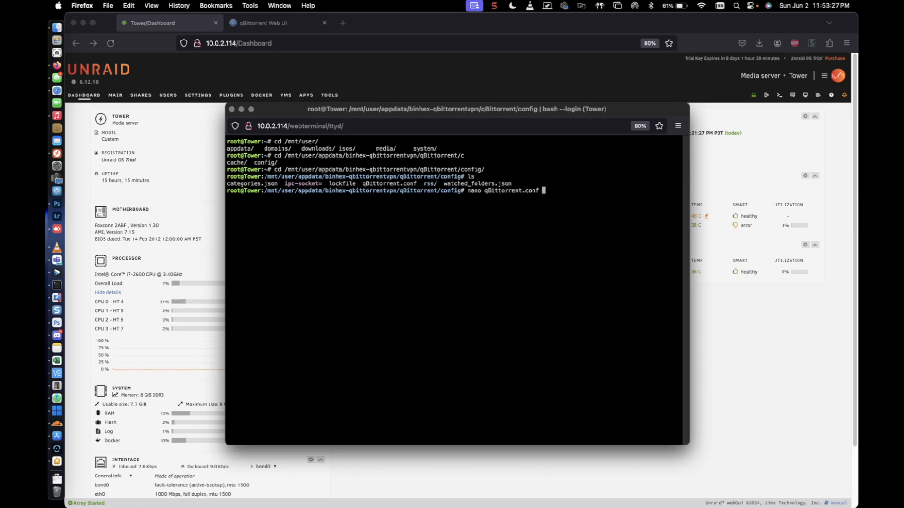
key("Return")
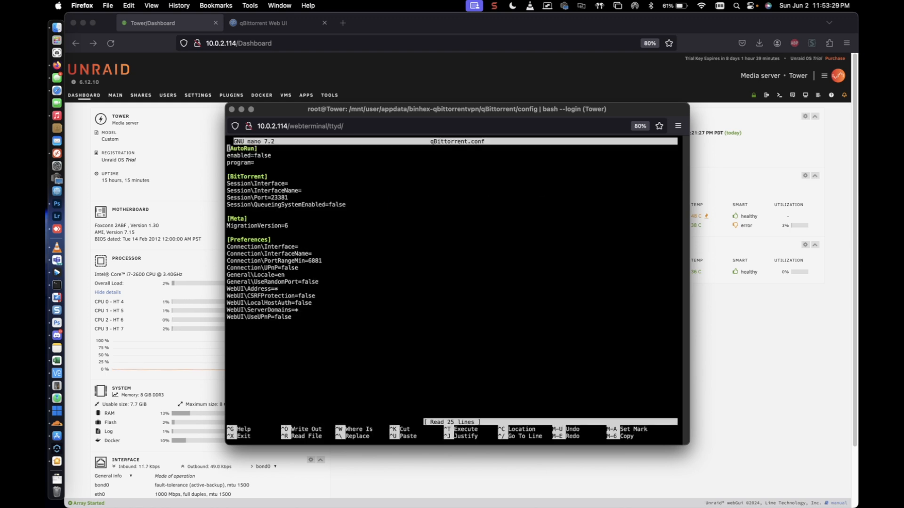
Paste the copied WebUI\Password_PBKDF2 password hash line at the end of the Preferences section in qBittorrent.conf.
key("Down")
key("Down")
key("Down")
key("Down")
key("Down")
key("Down")
key("Down")
key("Down")
key("Down")
key("Down")
key("Down")
key("Down")
key("Down")
key("Down")
key("Down")
key("Down")
key("Down")
key("Down")
key("Down")
key("Down")
key("Down")
key("Down")
key("Down")
key("Down")
key("Down")
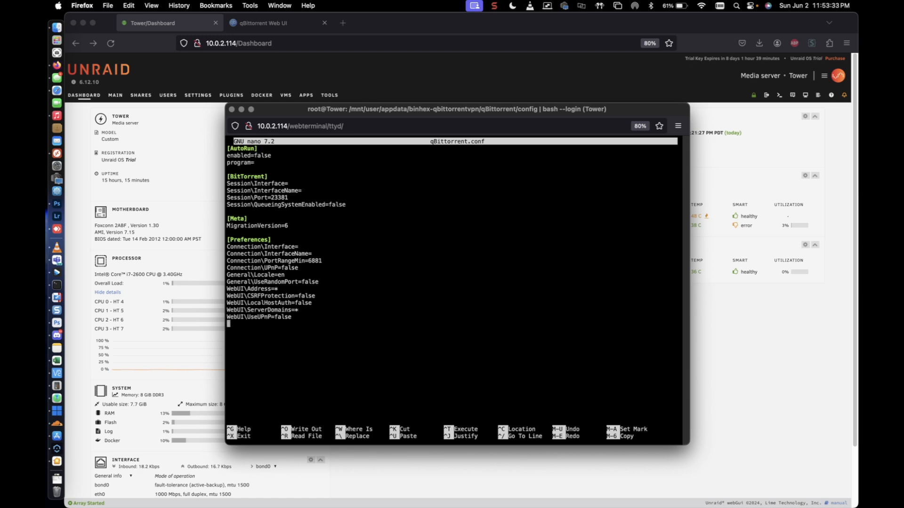
right_click(365, 325)
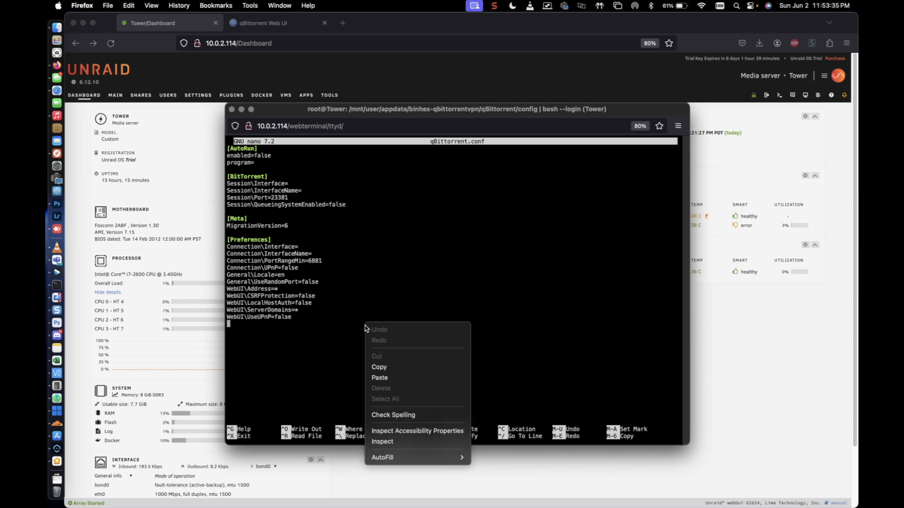
left_click(380, 378)
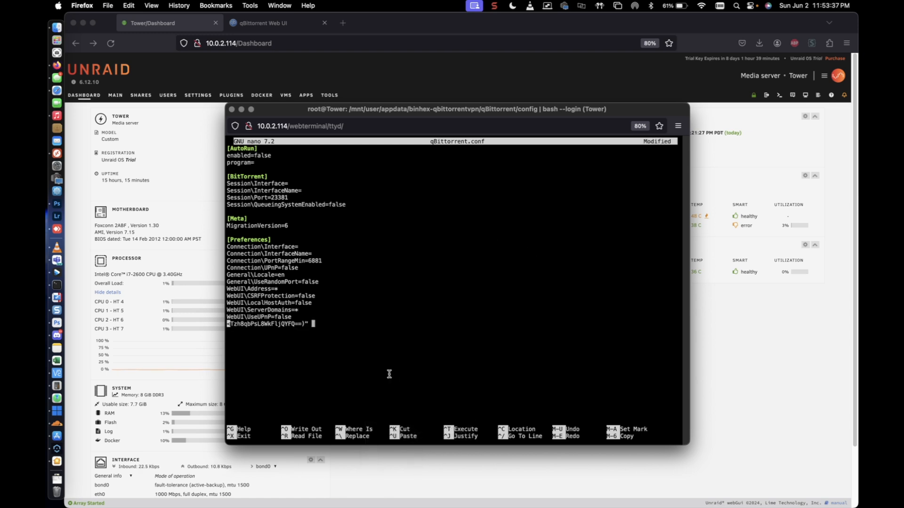
key("Return")
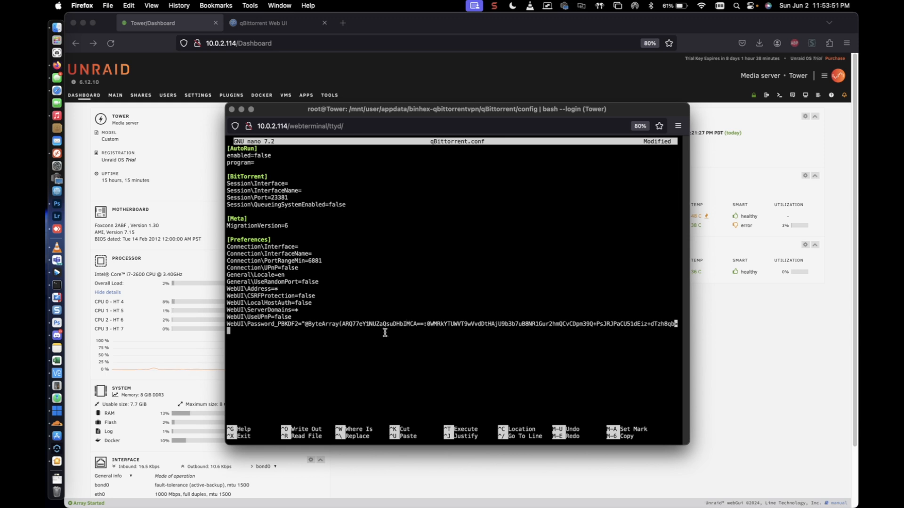
Save qBittorrent.conf under the same name, exit nano and close the terminal.
type("=")
key("BackSpace")
key("ctrl+x")
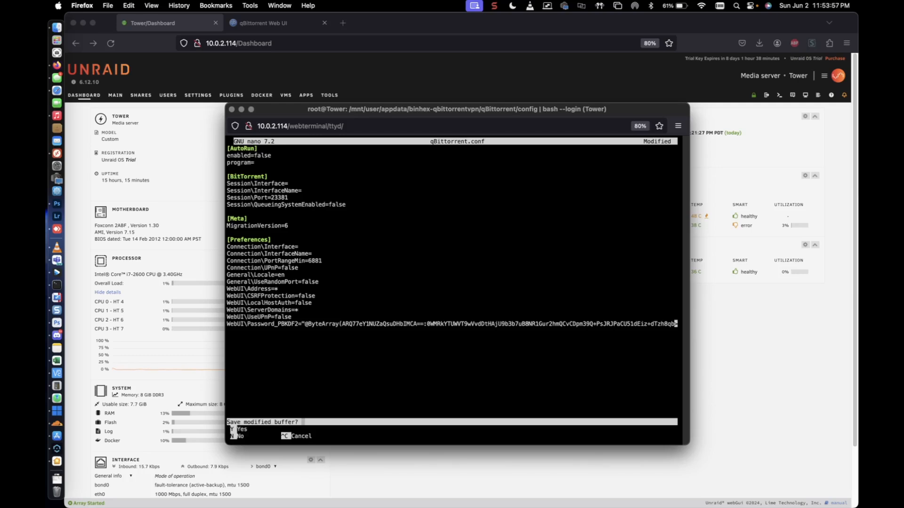
key("y")
key("Return")
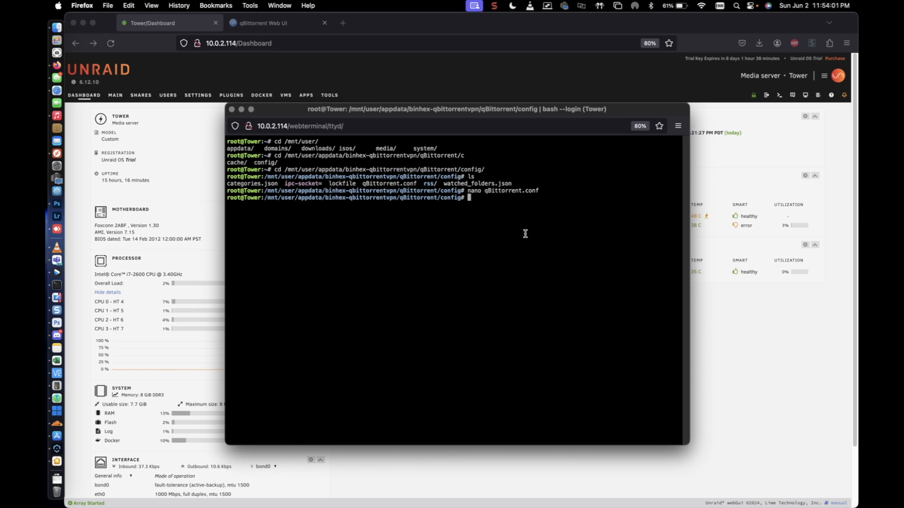
left_click(232, 110)
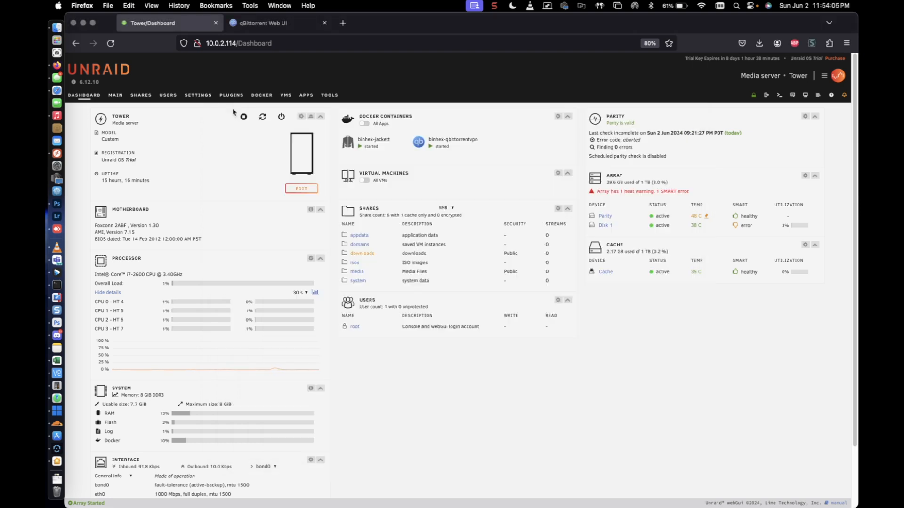
Stop the binhex-qbittorrentvpn container and start it again.
left_click(420, 147)
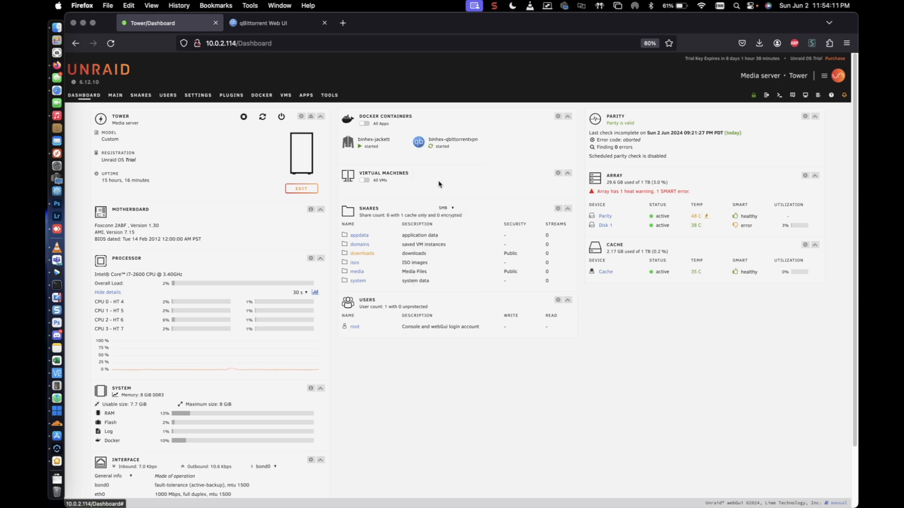
left_click(438, 184)
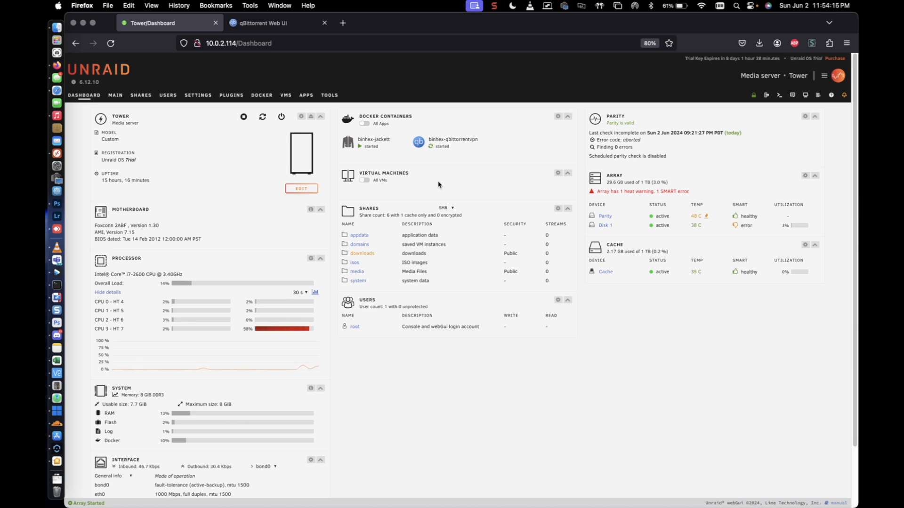
left_click(420, 146)
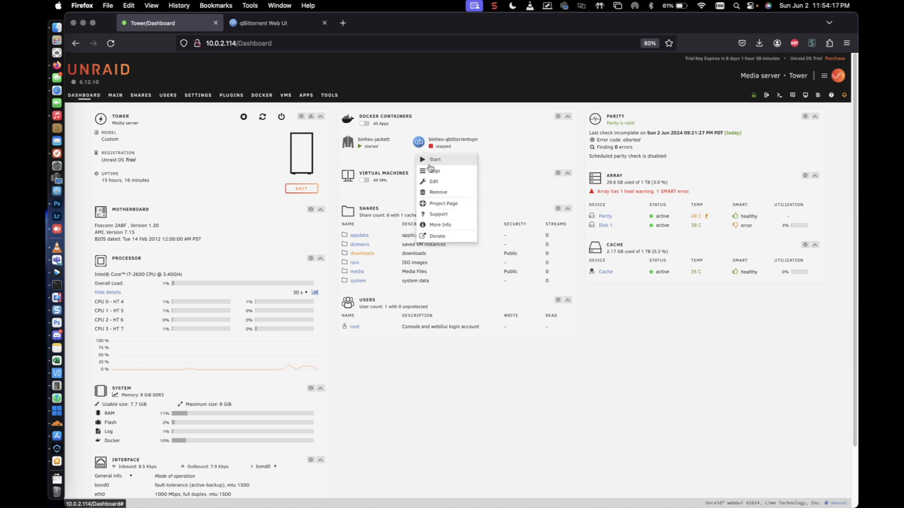
left_click(428, 163)
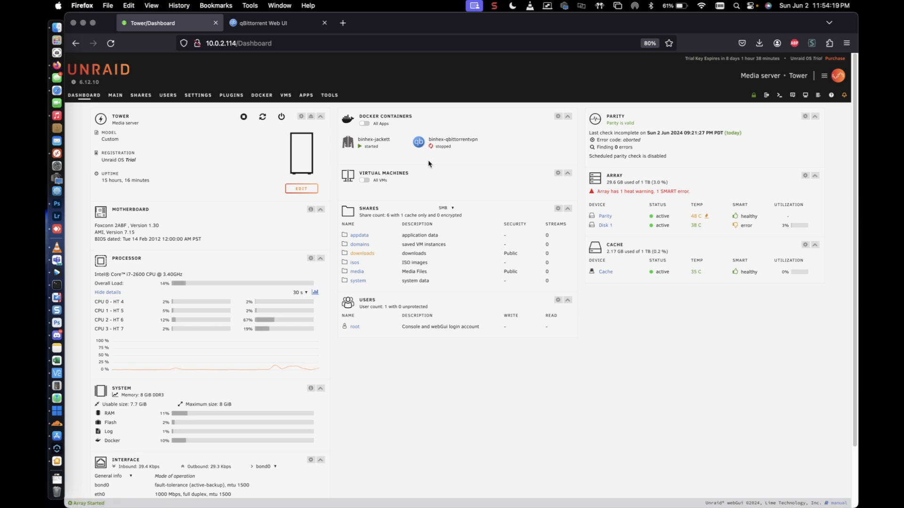
Close the old qBittorrent login page and reopen the Web UI from the binhex-qbittorrentvpn container.
left_click(326, 28)
left_click(324, 24)
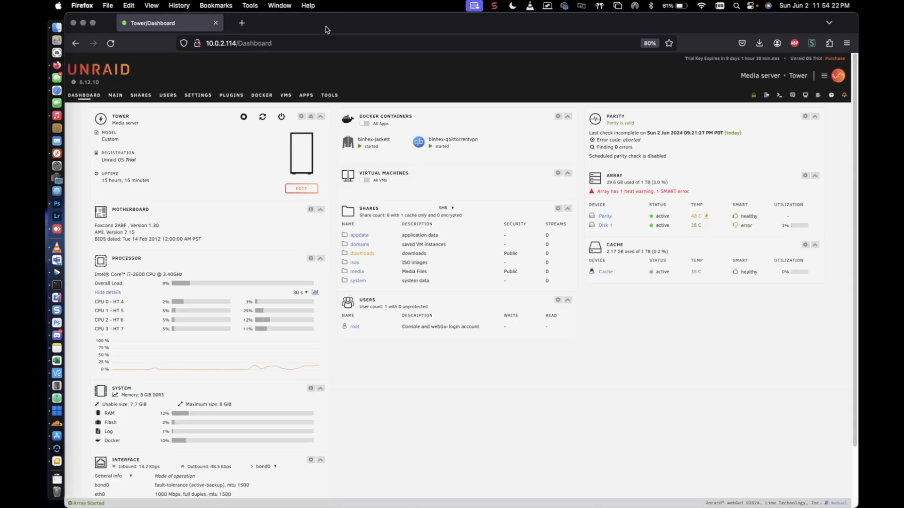
left_click(421, 148)
left_click(431, 159)
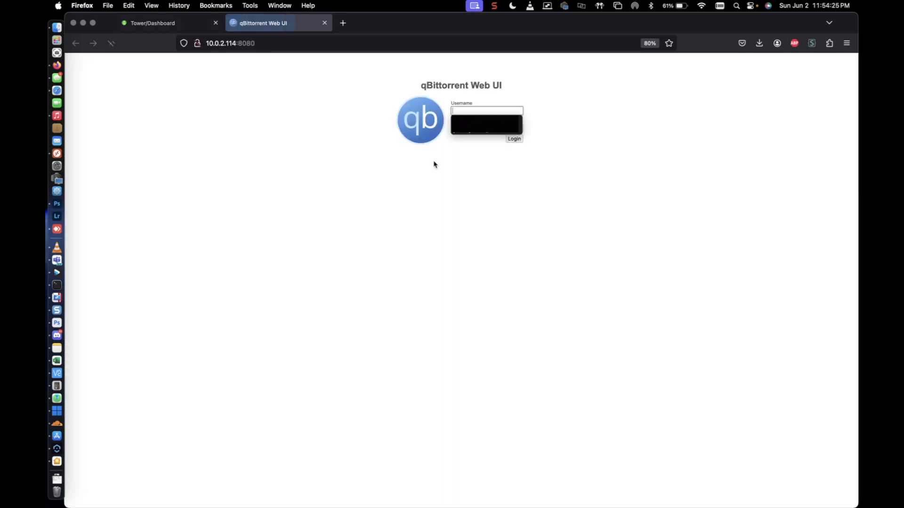
Log in to the qBittorrent Web UI as admin with the account password, declining to save the credentials.
type("admin")
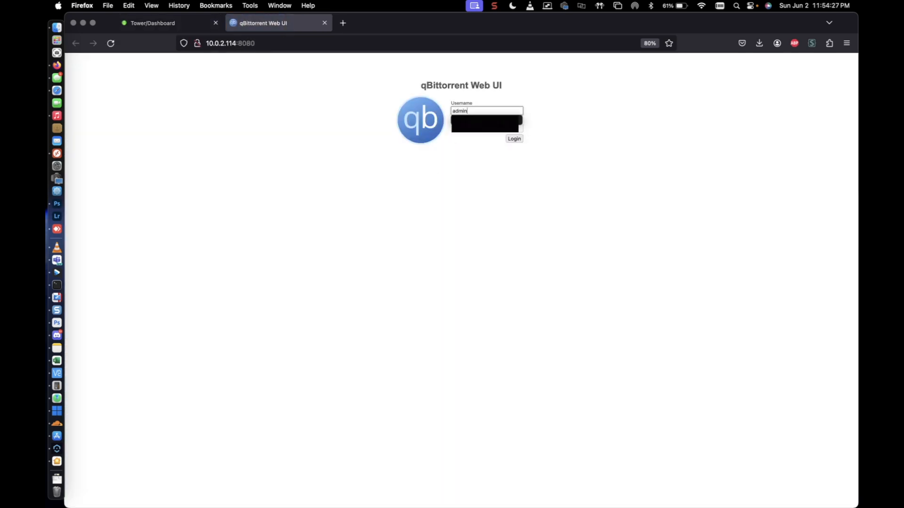
key("Return")
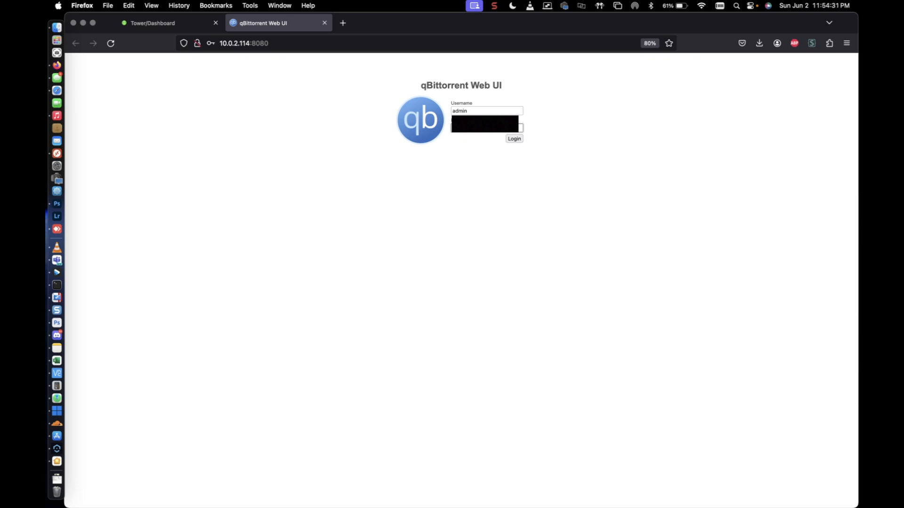
key("Return")
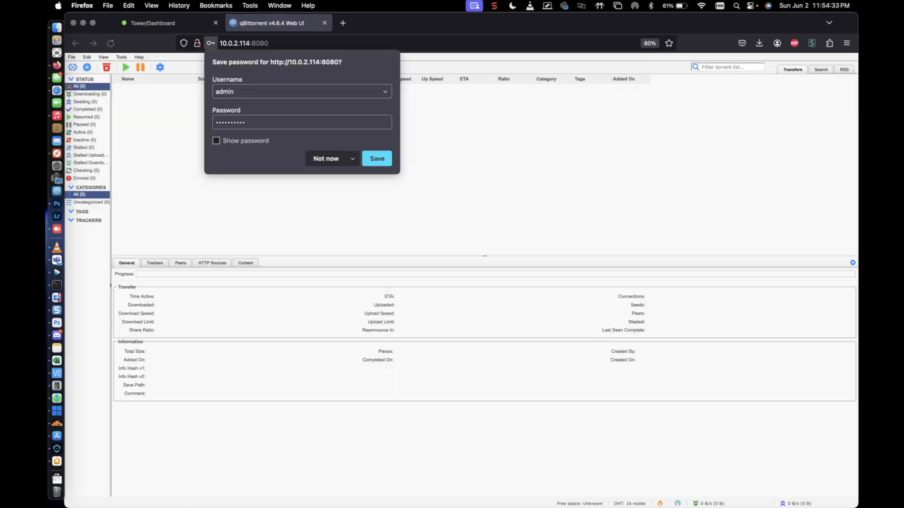
left_click(329, 160)
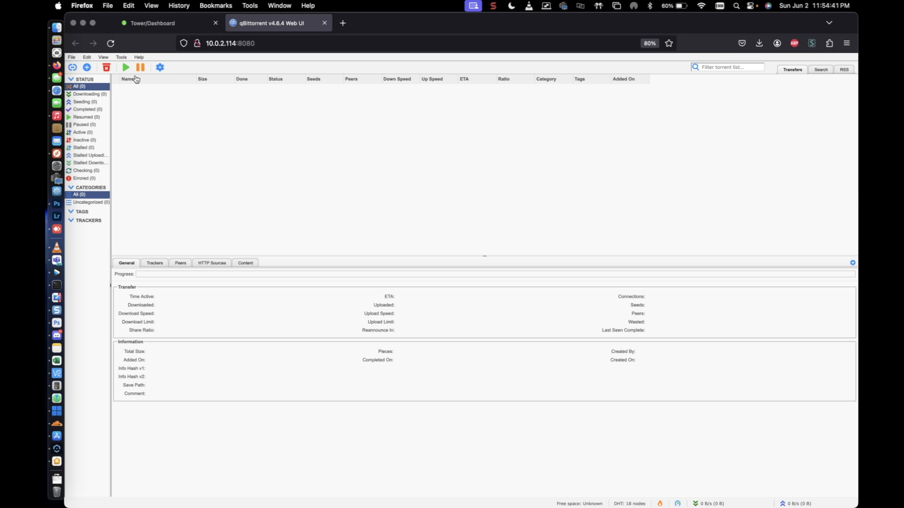
Open qBittorrent's options and look through the BitTorrent, Advanced, Connection and Speed settings.
left_click(160, 68)
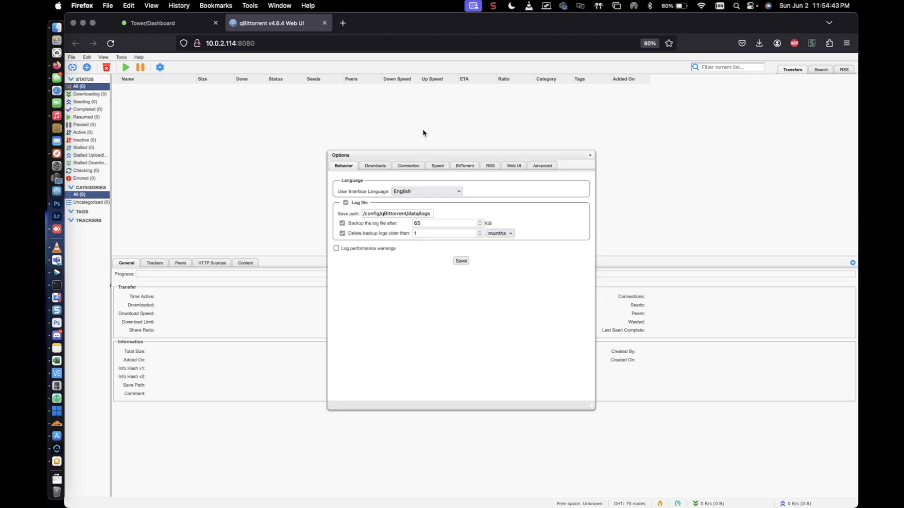
left_click(470, 168)
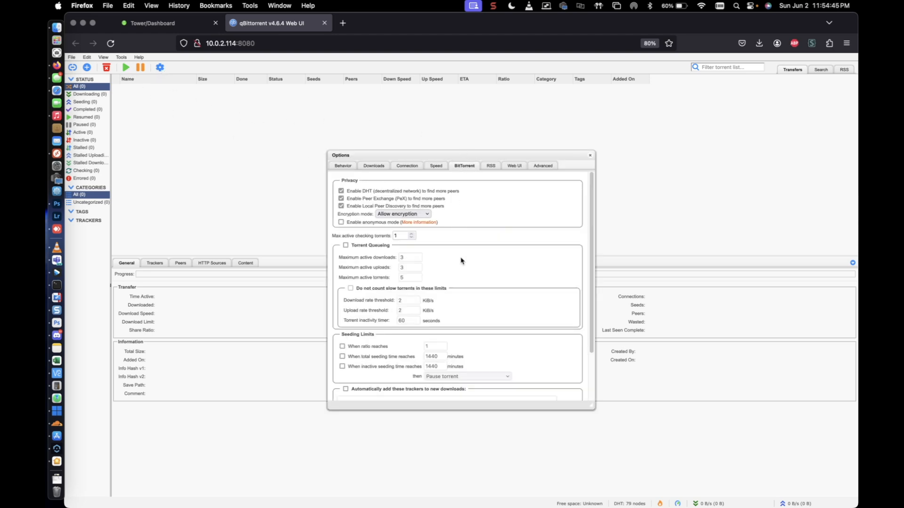
scroll(467, 265, "down", 3)
left_click(543, 166)
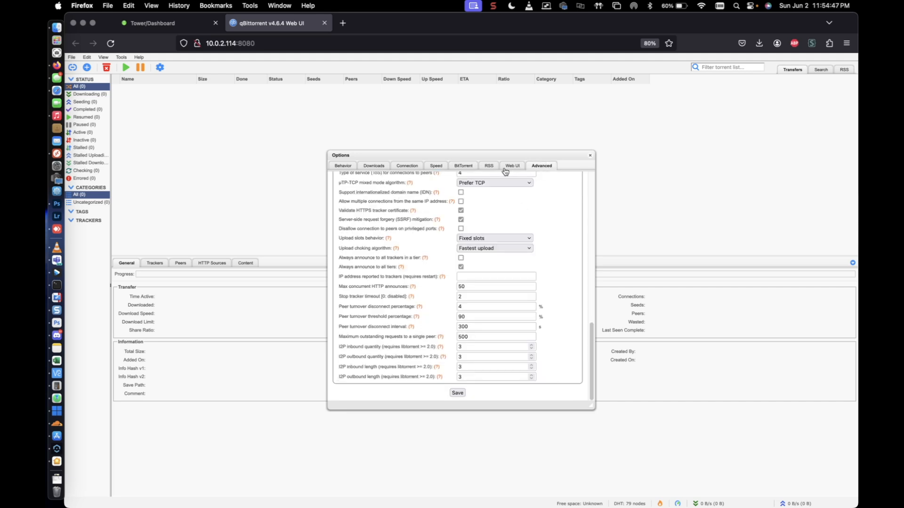
left_click(405, 169)
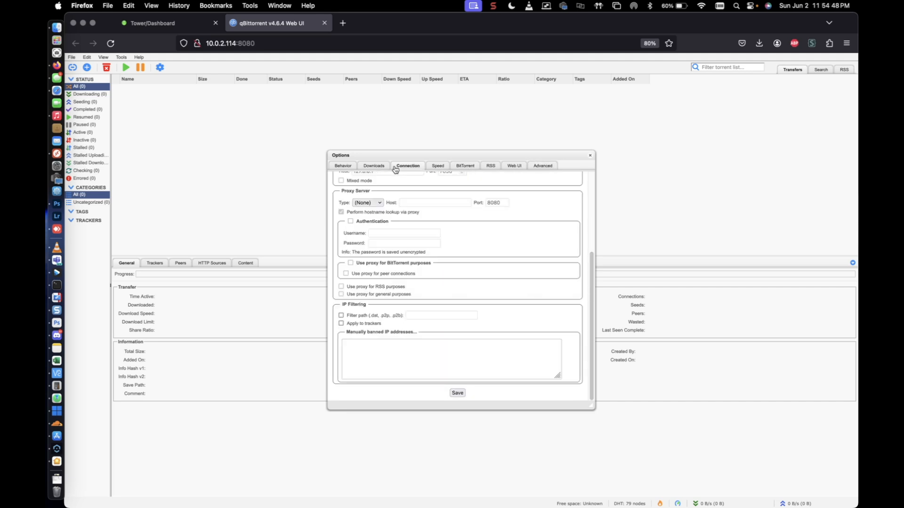
left_click(435, 167)
Check the Web UI authentication settings and the password field, leaving them unedited, and close the options.
left_click(512, 167)
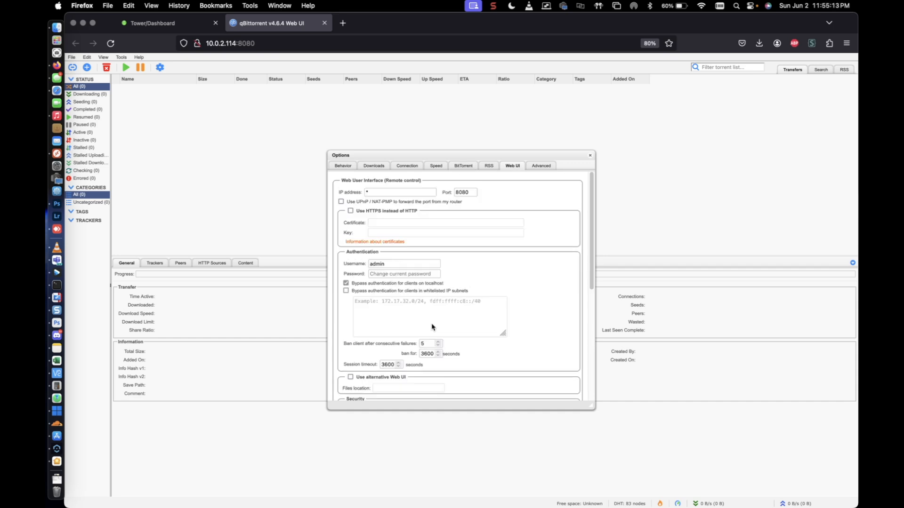
left_click(400, 274)
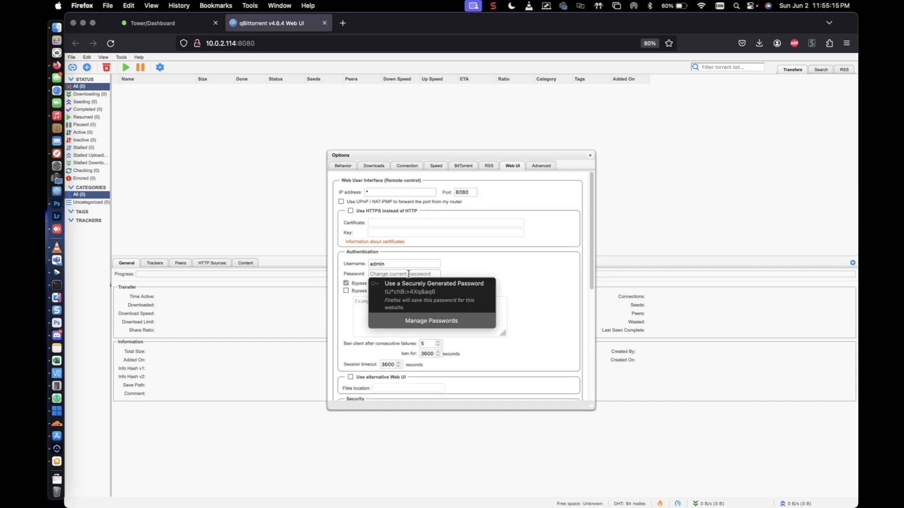
left_click(497, 267)
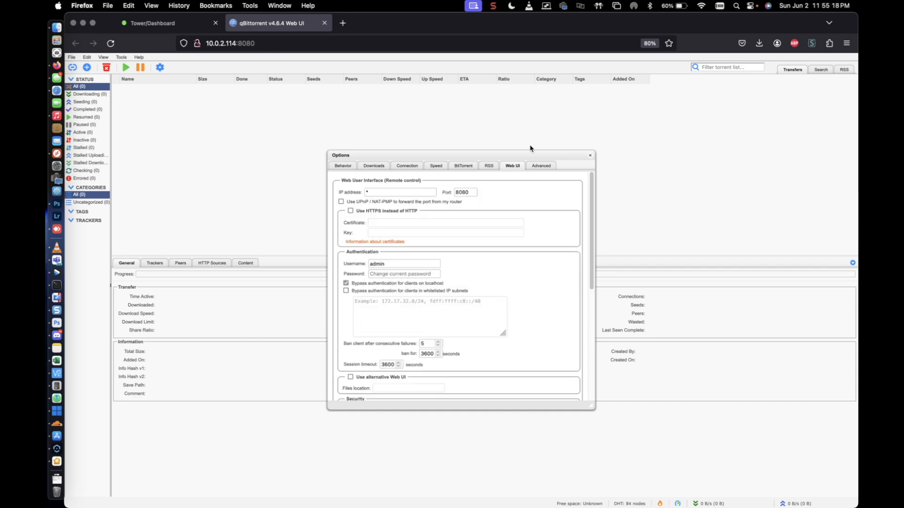
left_click(590, 156)
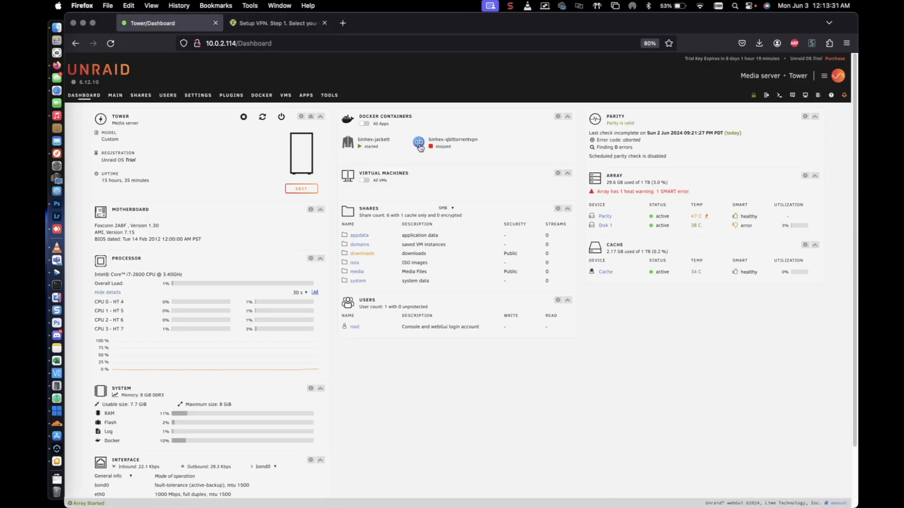
Open the binhex-qbittorrentvpn container's configuration in Unraid and examine its host ports and Host Path 2 mapping.
left_click(420, 143)
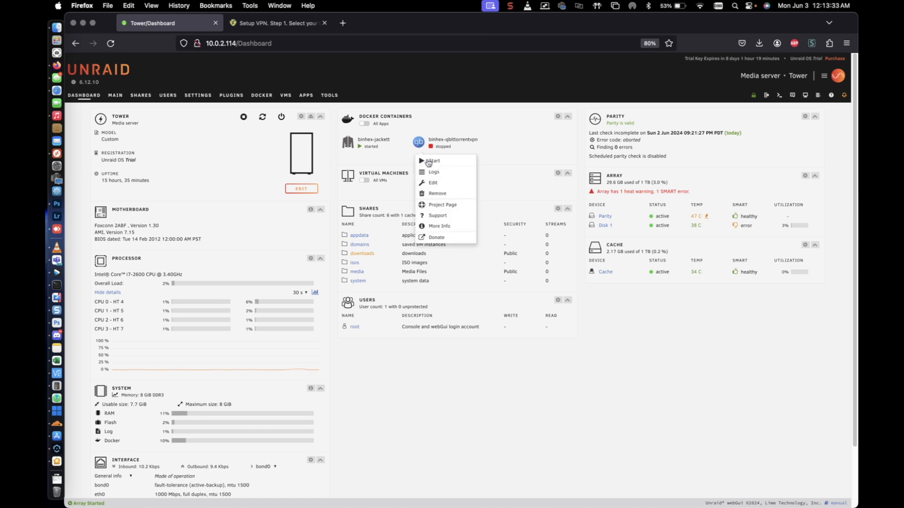
left_click(433, 188)
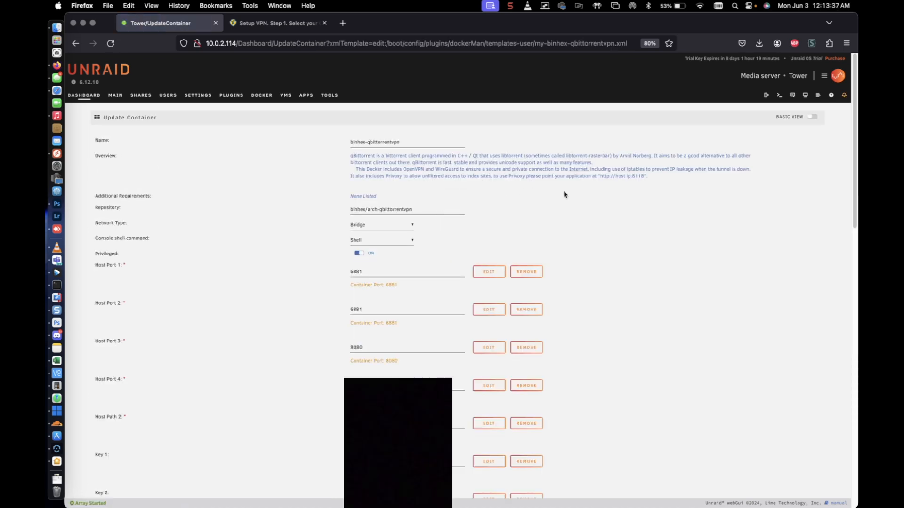
scroll(567, 195, "down", 2)
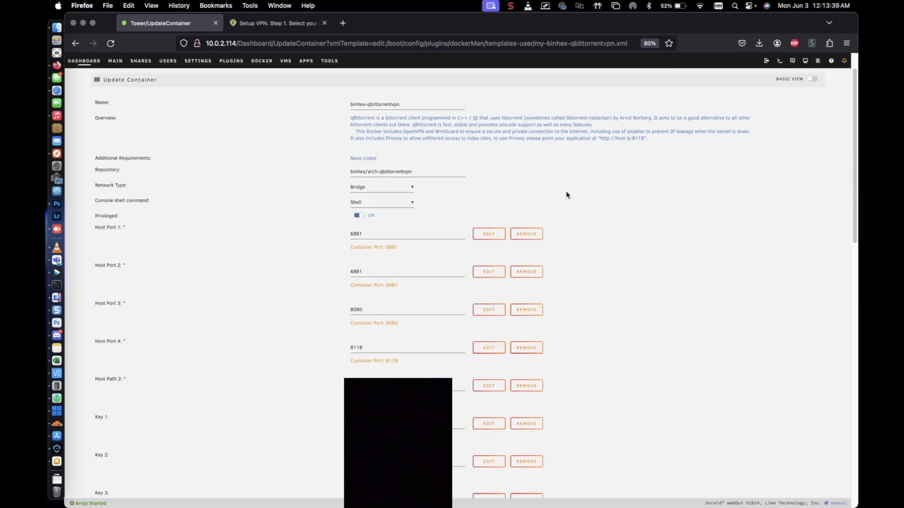
scroll(567, 195, "down", 2)
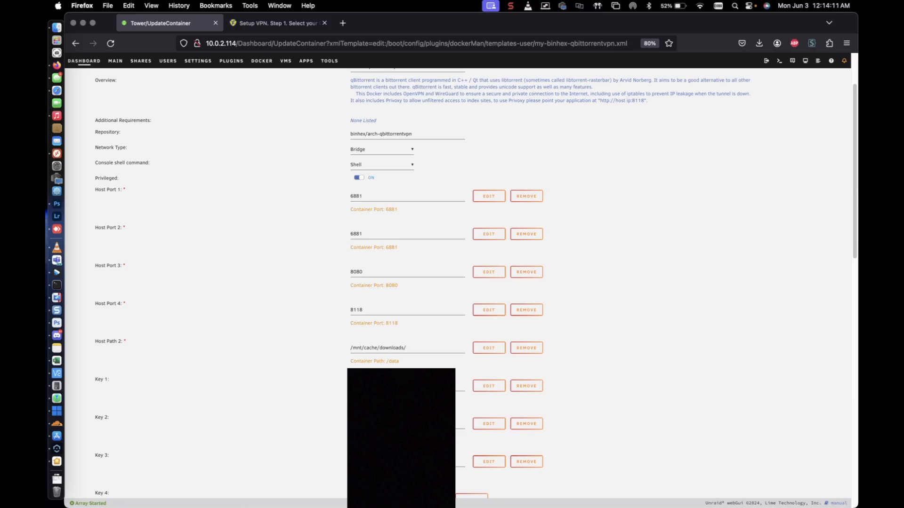
left_click_drag(353, 361, 402, 366)
left_click(401, 366)
left_click_drag(387, 363, 408, 364)
Review the container's variables down to Key 18 and leave its configuration page.
scroll(423, 283, "down", 1)
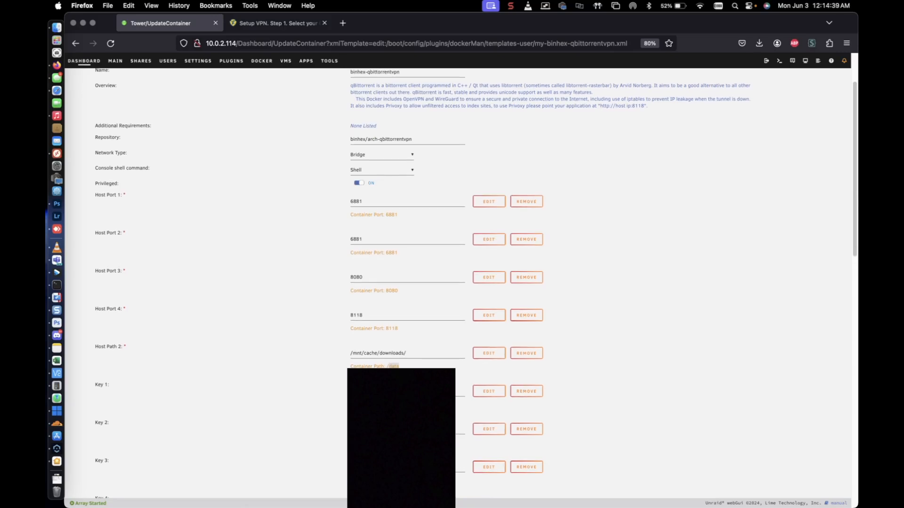
scroll(655, 454, "down", 10)
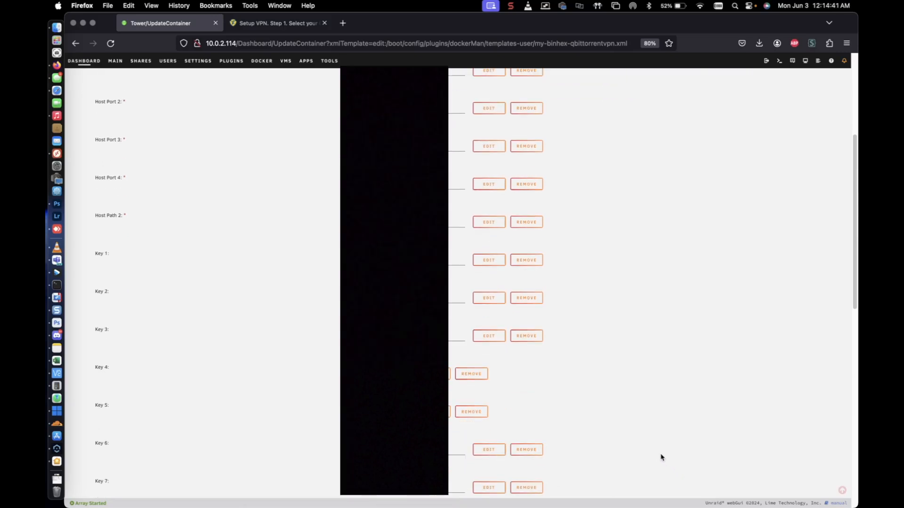
scroll(654, 453, "down", 13)
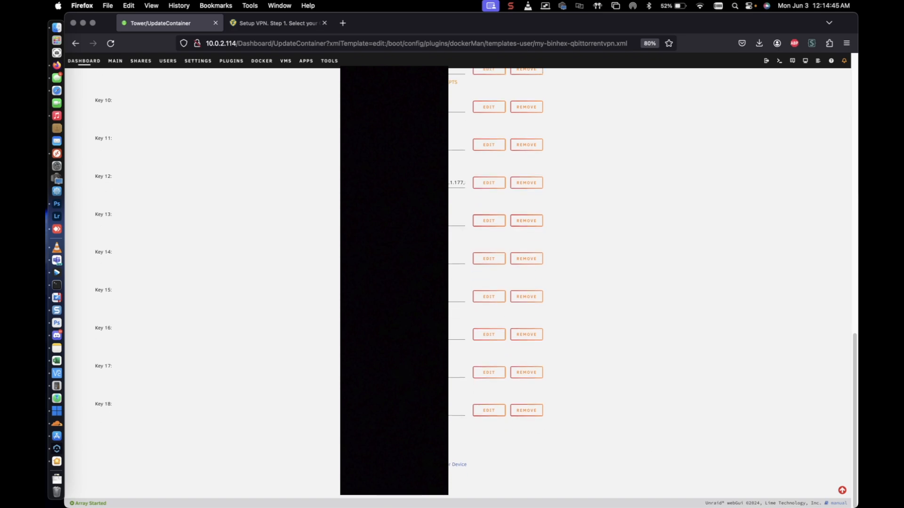
left_click(405, 486)
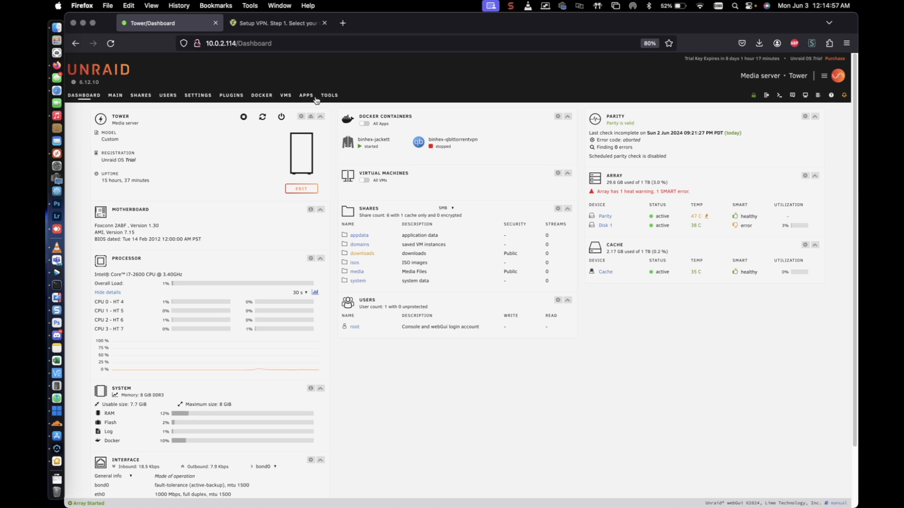
Download the OpenVPN file Trust.Zone-VPN.ovpn from the Trust.Zone setup page and return to the Unraid dashboard.
left_click(283, 27)
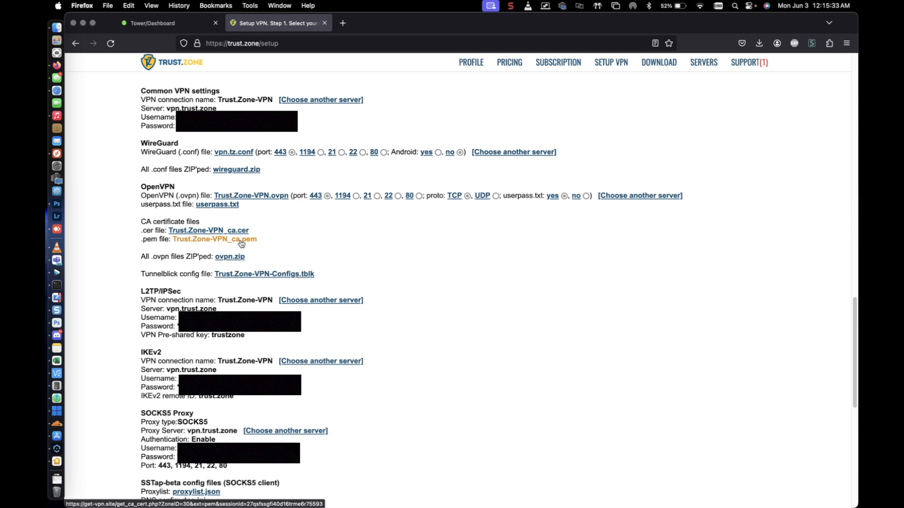
left_click(267, 195)
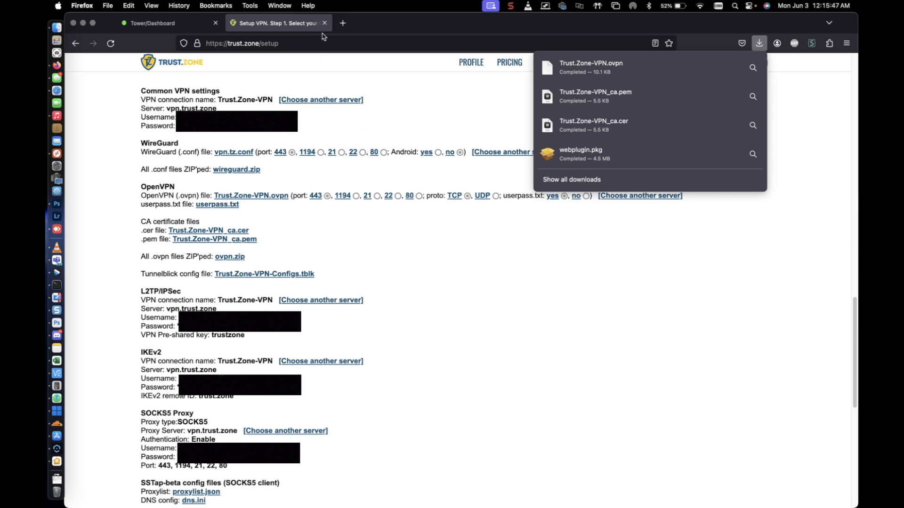
left_click(139, 26)
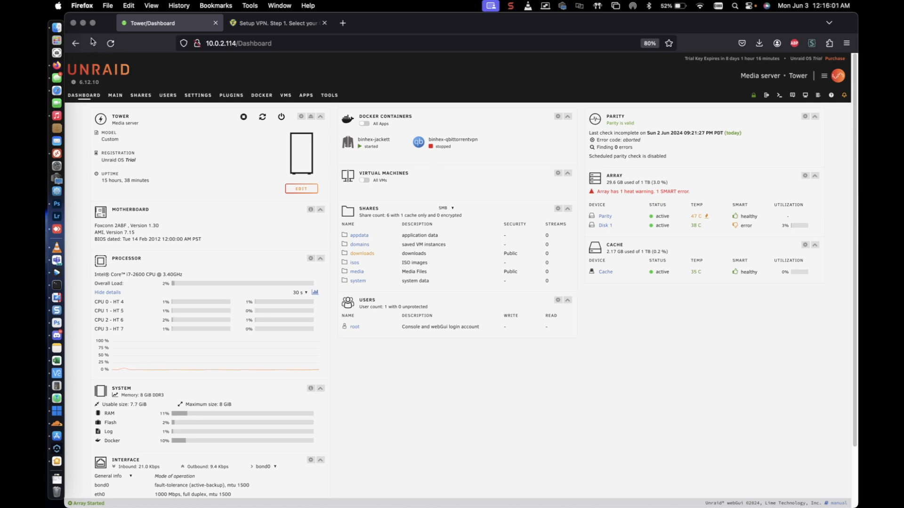
In Finder, copy Trust.Zone-VPN.ovpn from the local Downloads folder to the server's downloads share.
left_click(57, 28)
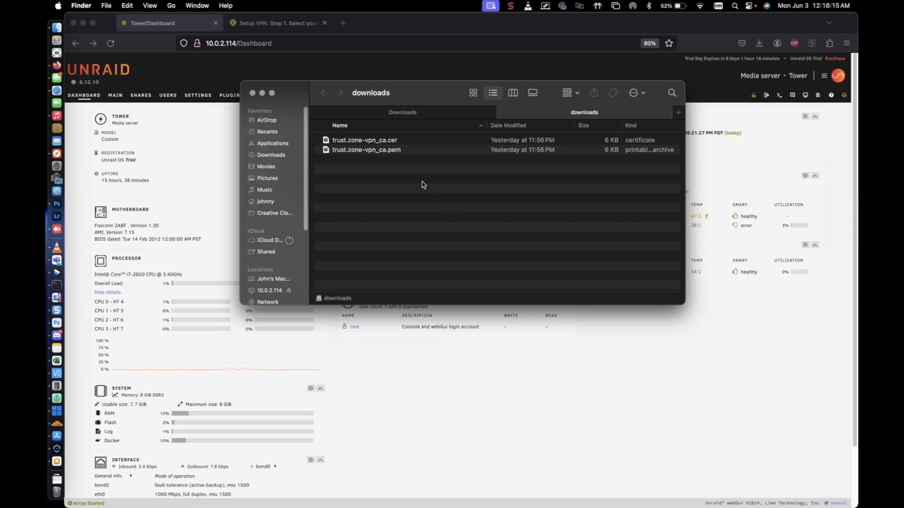
left_click(420, 119)
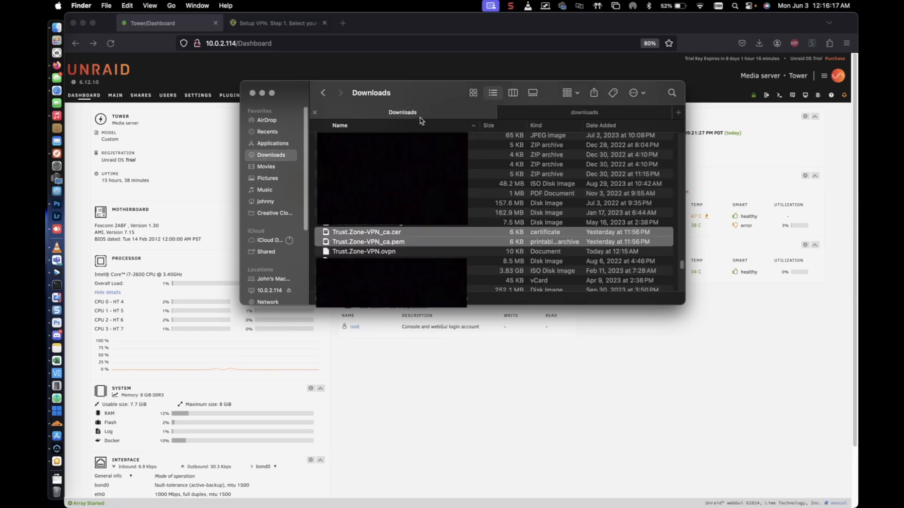
left_click(386, 253)
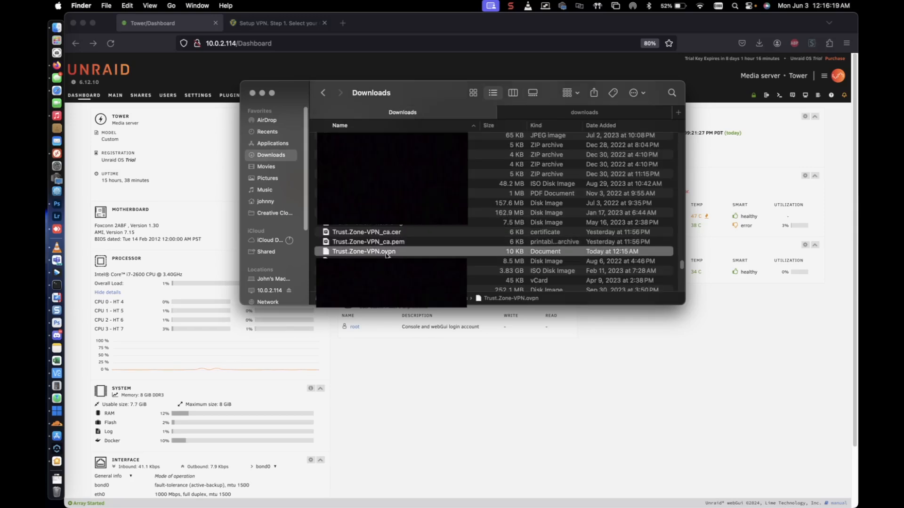
left_click_drag(386, 255, 580, 116)
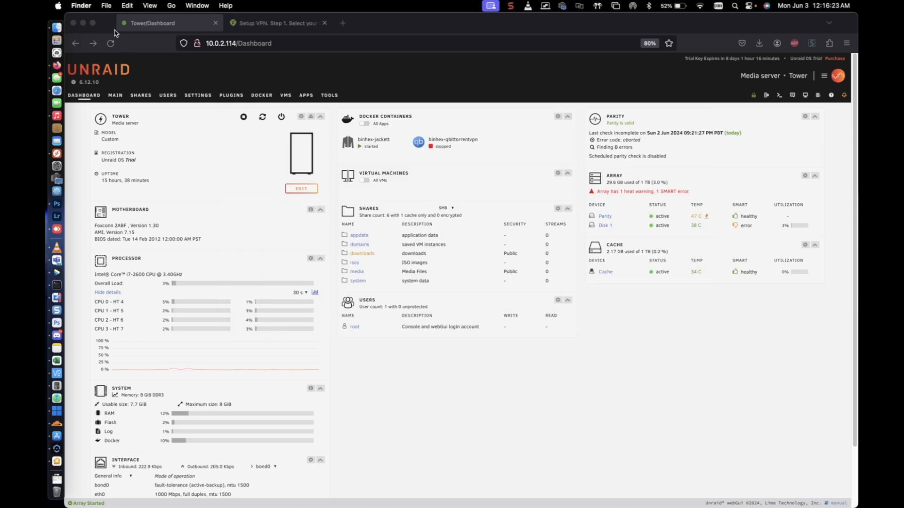
Copy Trust.Zone-VPN_ca.cer and Trust.Zone-VPN_ca.pem from the local Downloads folder to the server's downloads share, and put the Finder window away.
left_click(65, 33)
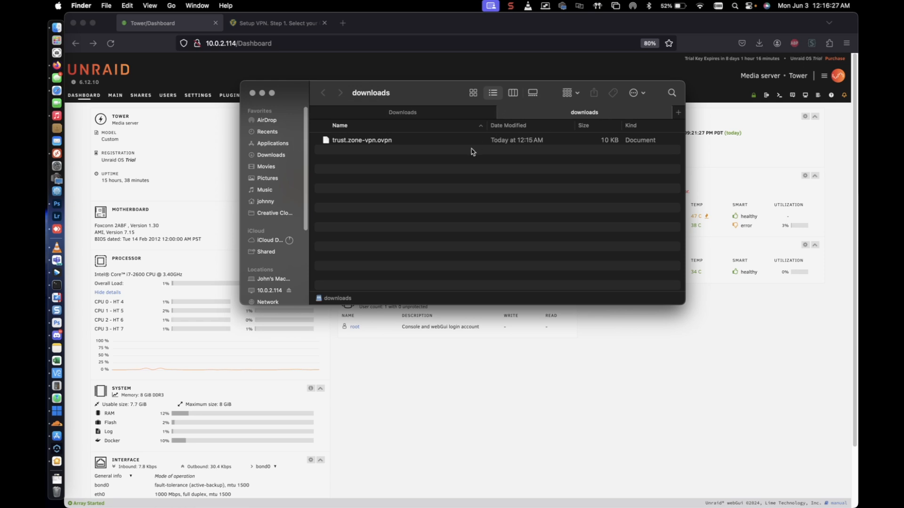
left_click(406, 115)
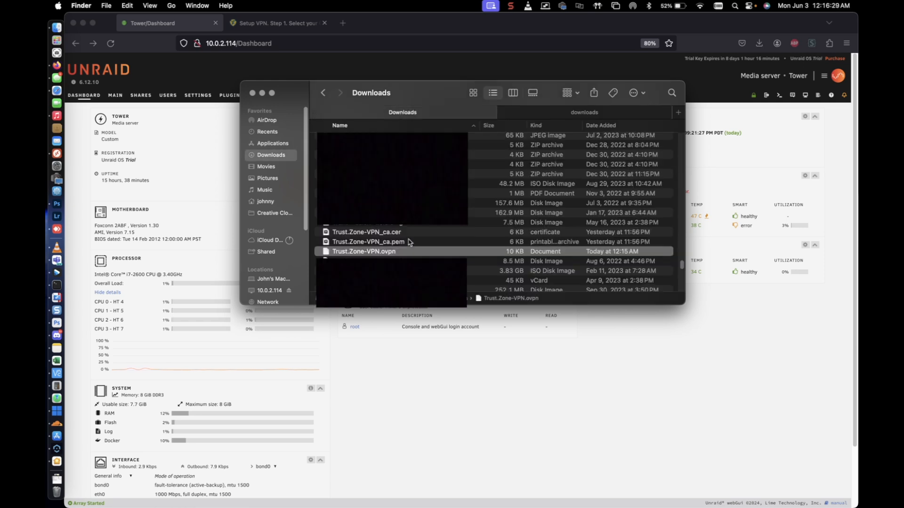
left_click(407, 242)
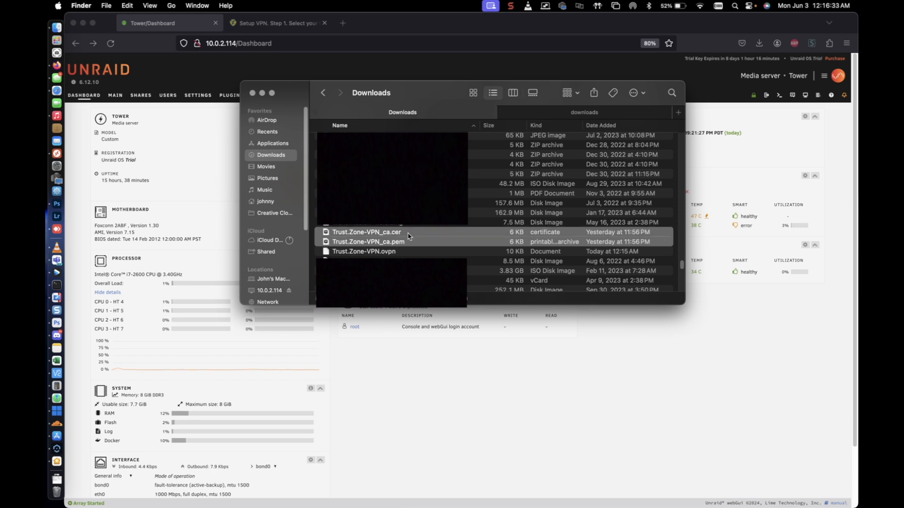
left_click(409, 233, "super")
left_click_drag(403, 243, 533, 189)
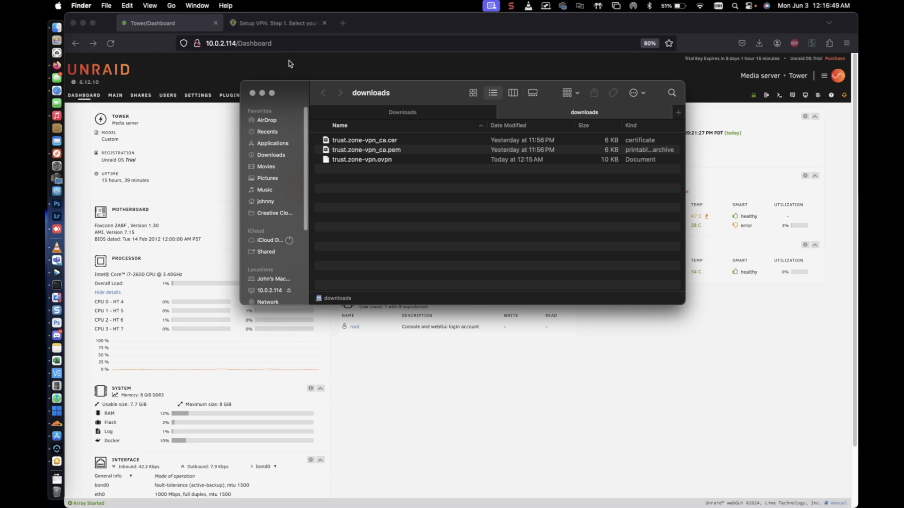
left_click(262, 93)
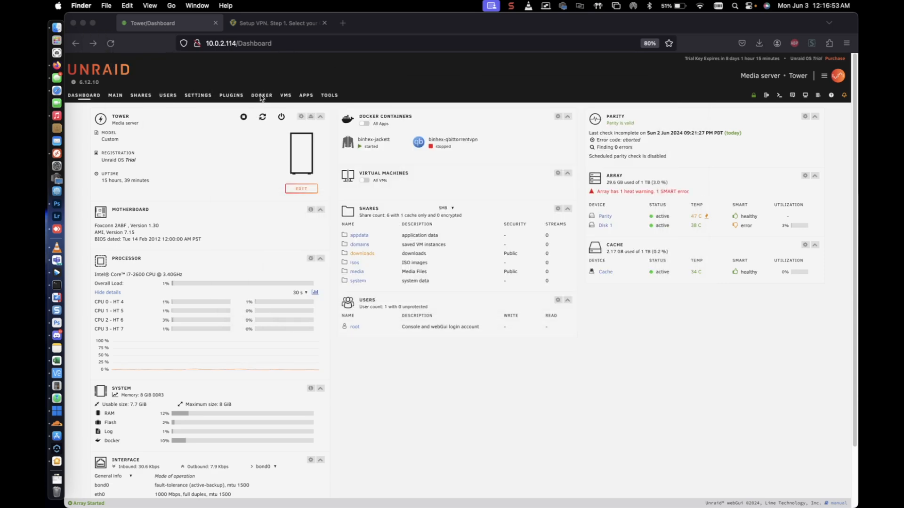
Open the Unraid terminal, change to /mnt/cache/downloads/ and list its files.
left_click(779, 98)
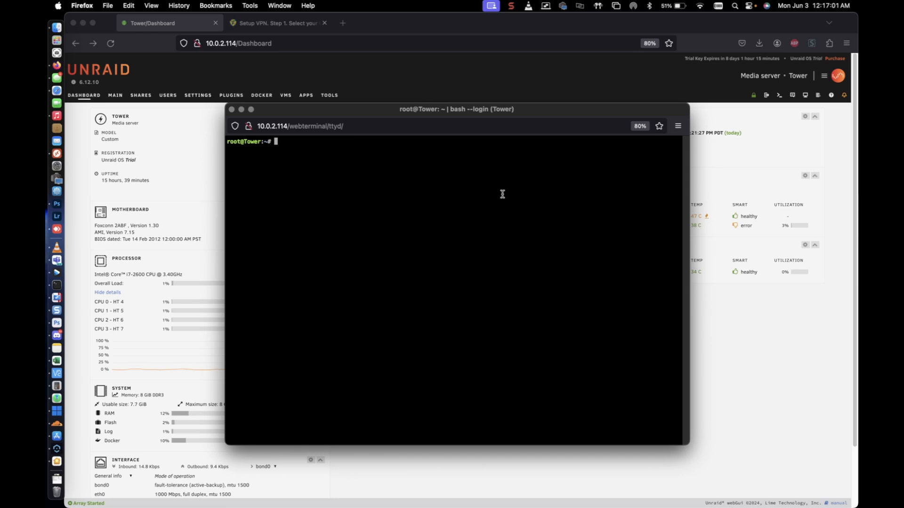
type("cd /mnt/cache/")
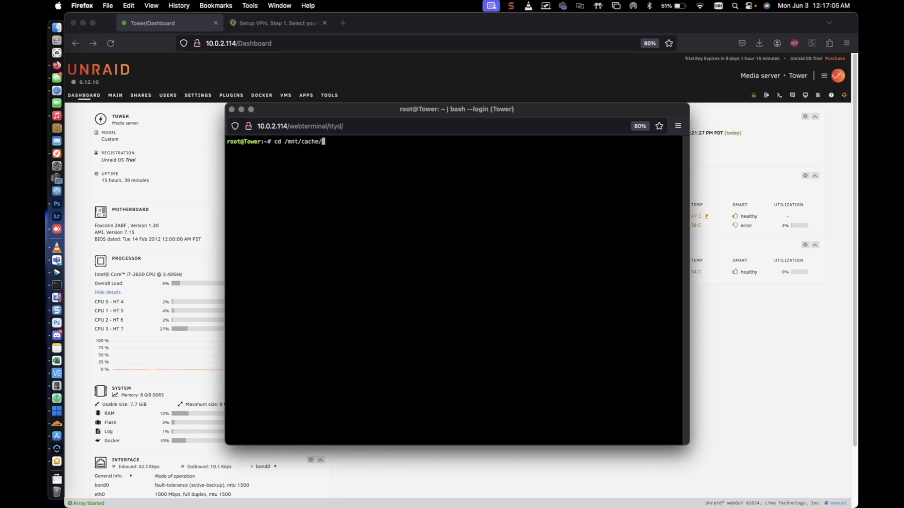
type("dow")
key("Tab")
key("Return")
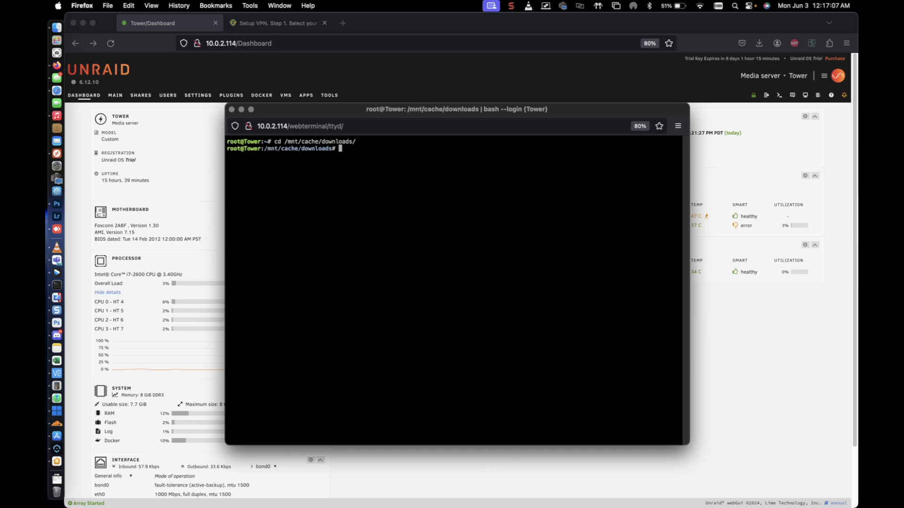
type("ls")
key("Return")
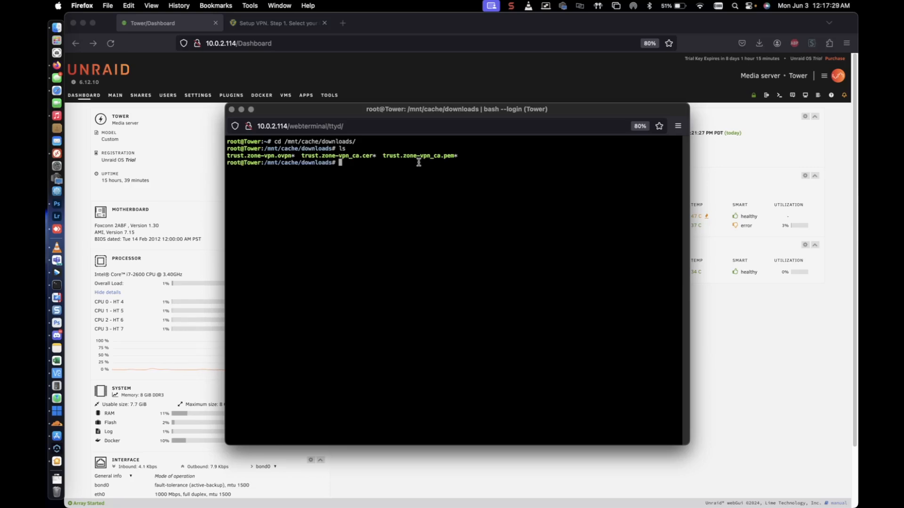
Change to /mnt/user/appdata/binhex-qbittorrentvpn/ and list its contents.
type("cd /mnt/user")
key("Tab")
key("Tab")
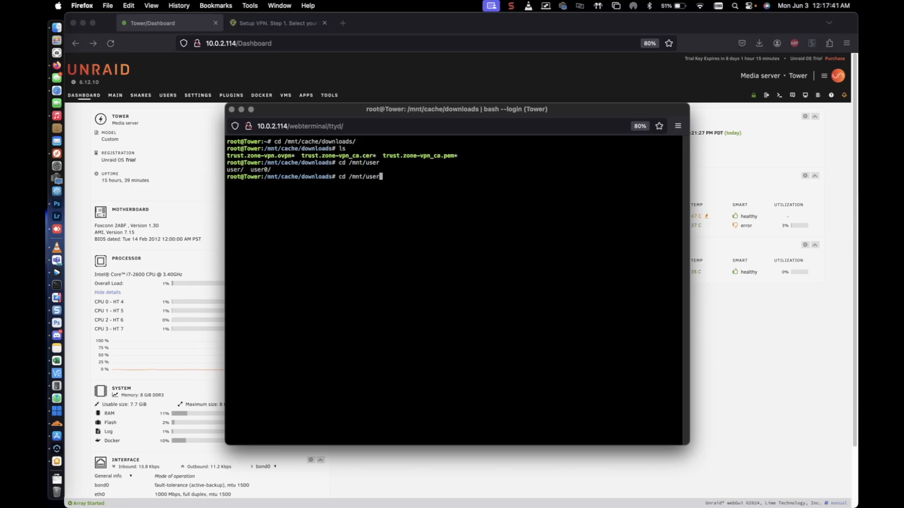
type("/appdata/binhex-q")
key("Tab")
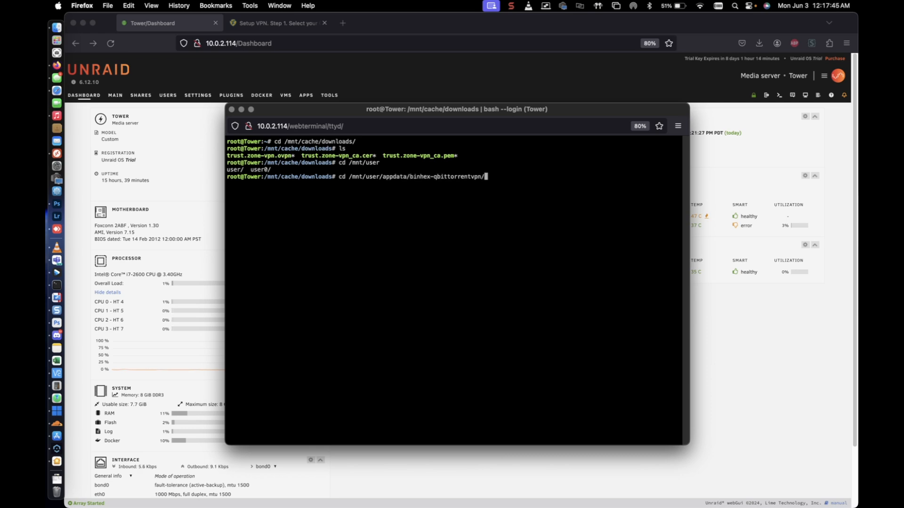
key("Return")
type("ls")
key("Return")
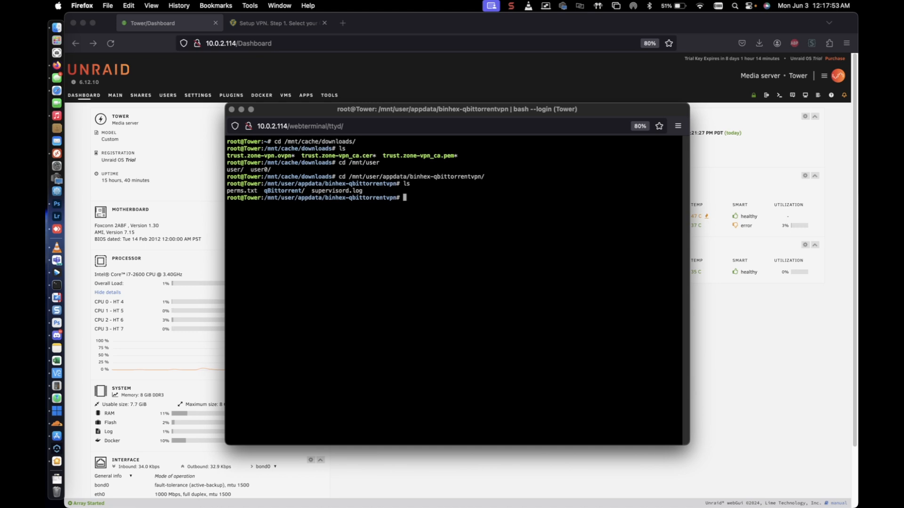
Create an openvpn directory inside binhex-qbittorrentvpn and list the folder's contents.
type("mkdir openvpn")
key("Return")
type("ls")
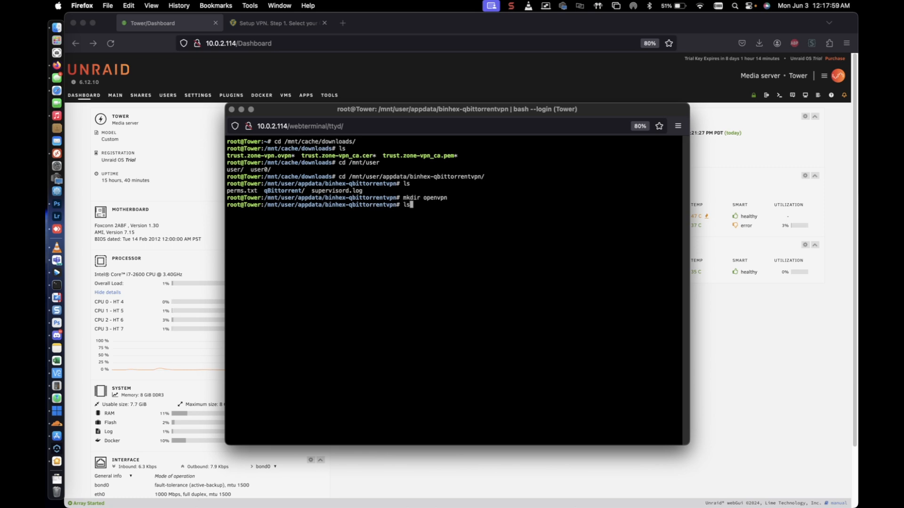
key("Return")
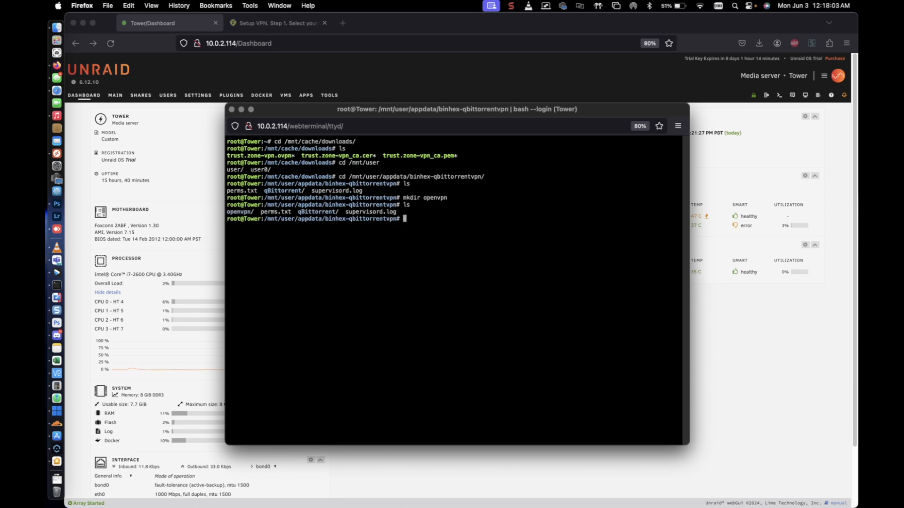
Change to /mnt/cache/downloads/ and list its files again.
type("cd /mn")
key("Tab")
type("ca")
key("Tab")
type("do")
key("Tab")
key("Tab")
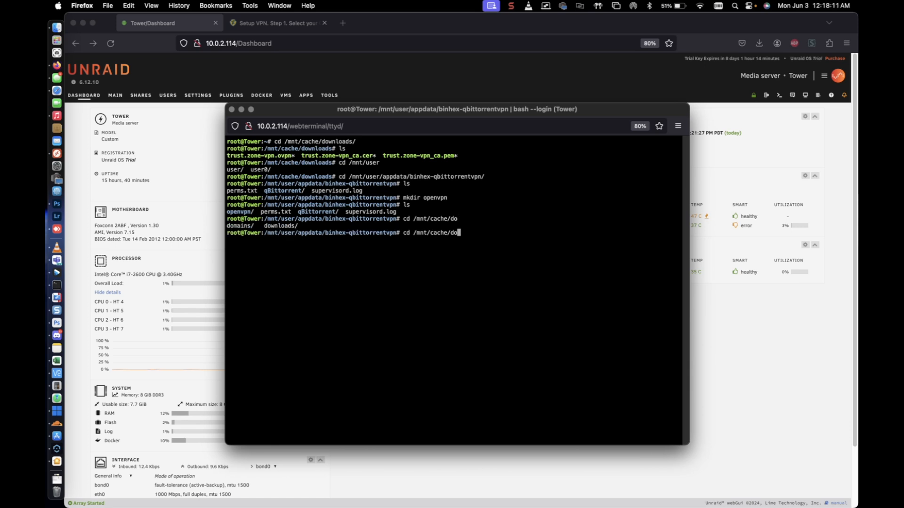
type("w")
key("Tab")
key("Return")
type("ls")
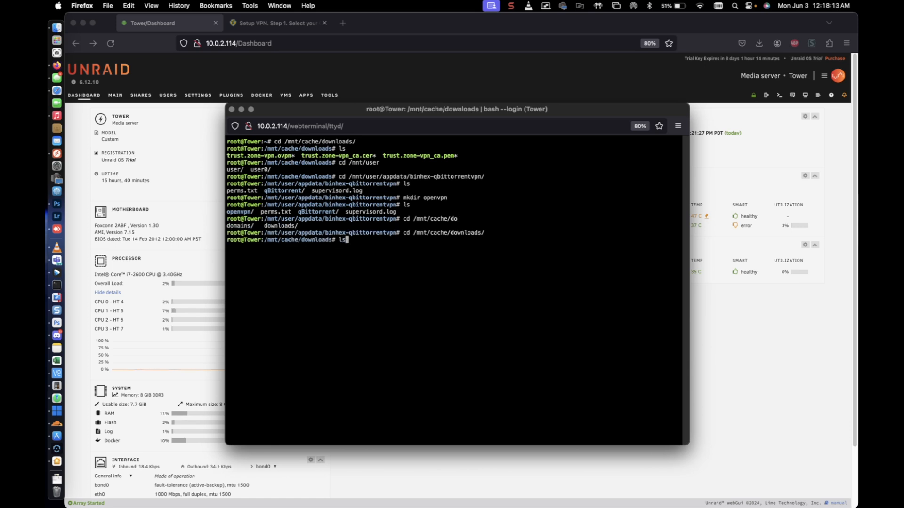
key("Return")
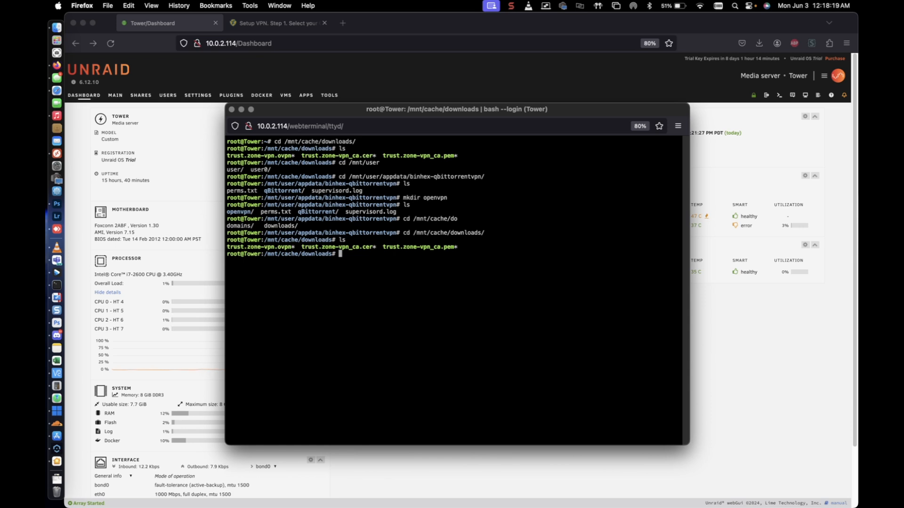
Move trust.zone-vpn.ovpn, trust.zone-vpn_ca.cer and trust.zone-vpn_ca.pem to /mnt/user/appdata/binhex-qbittorrentvpn/openvpn/.
type("mv trs")
key("Tab")
type("-")
key("BackSpace")
type(".zone-vpn")
key("Tab")
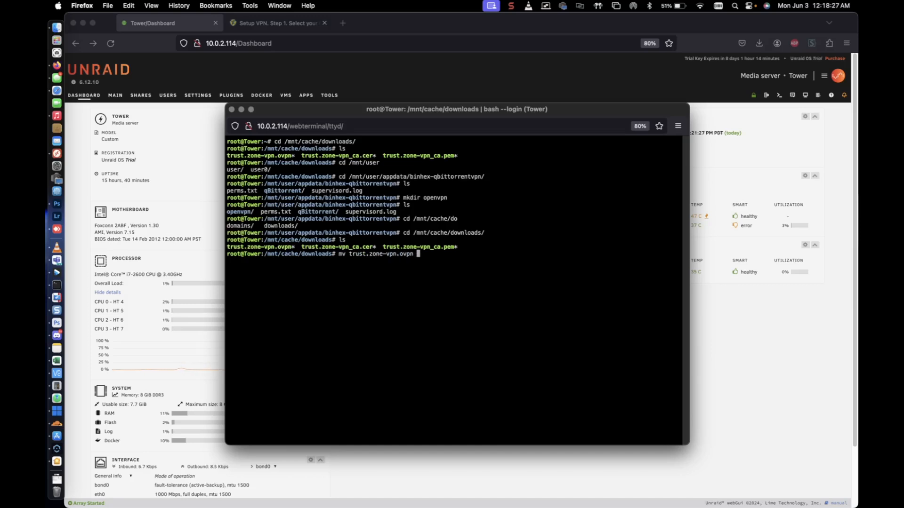
type("trust.")
key("Tab")
type("_")
key("Tab")
type("c")
key("Tab")
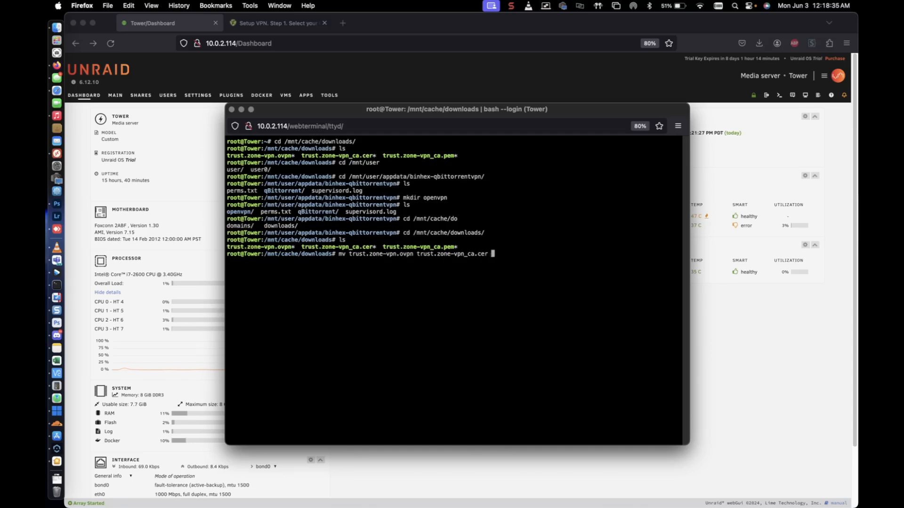
type("trust")
key("Tab")
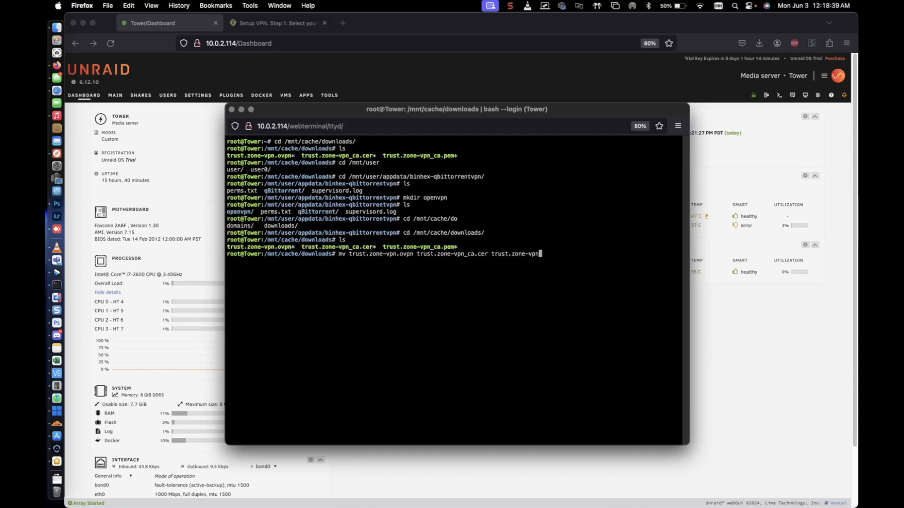
type("_c")
key("Tab")
type("p")
key("Tab")
type("/mnt/user?")
key("BackSpace")
type("/ap")
key("Tab")
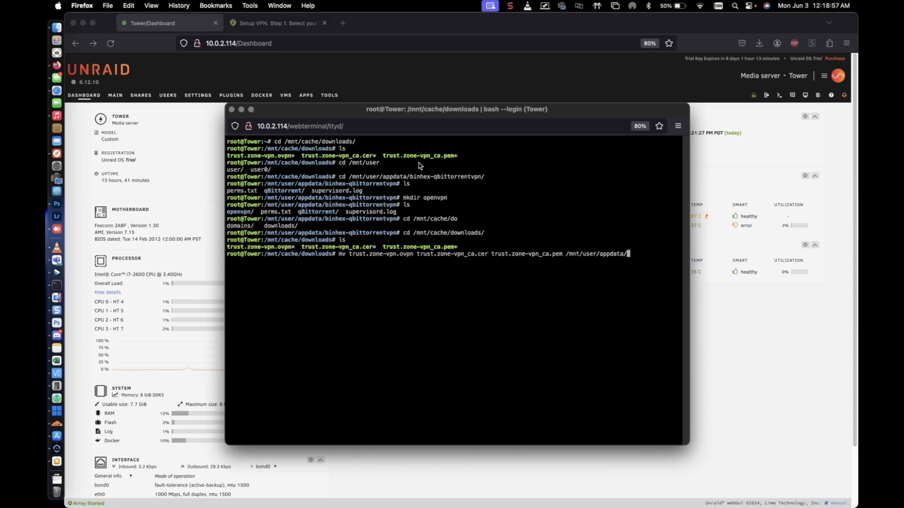
type("binhex-q")
key("Tab")
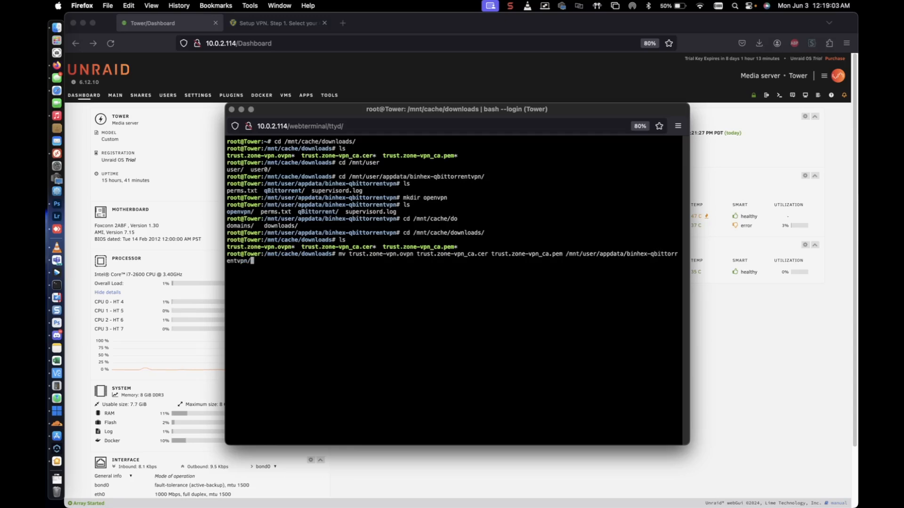
type("open")
key("Tab")
key("Return")
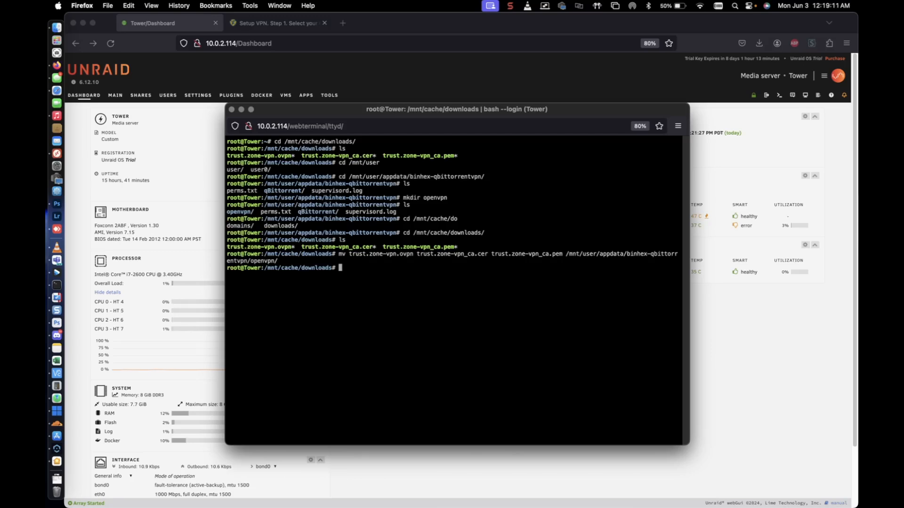
Change to the openvpn folder under /mnt/user/appdata/binhex-qbittorrentvpn/ and list its files.
key("Up")
key("Up")
key("Up")
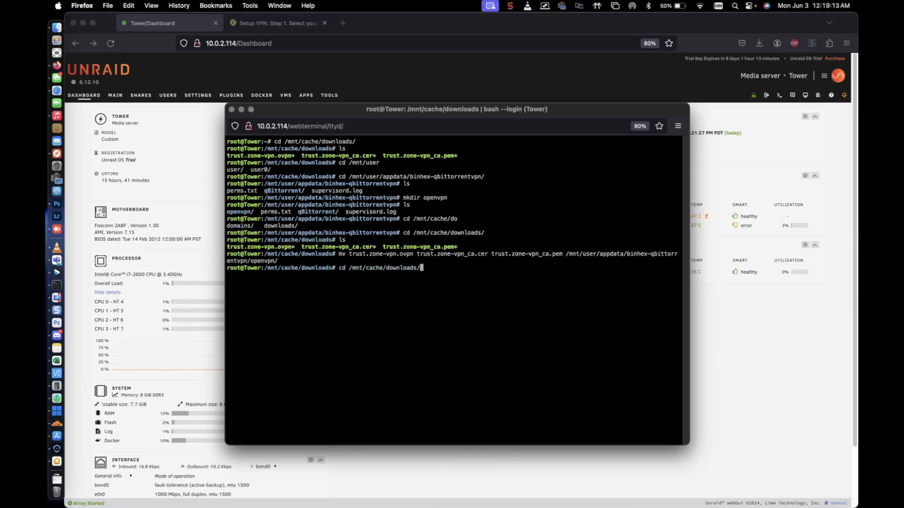
key("Down")
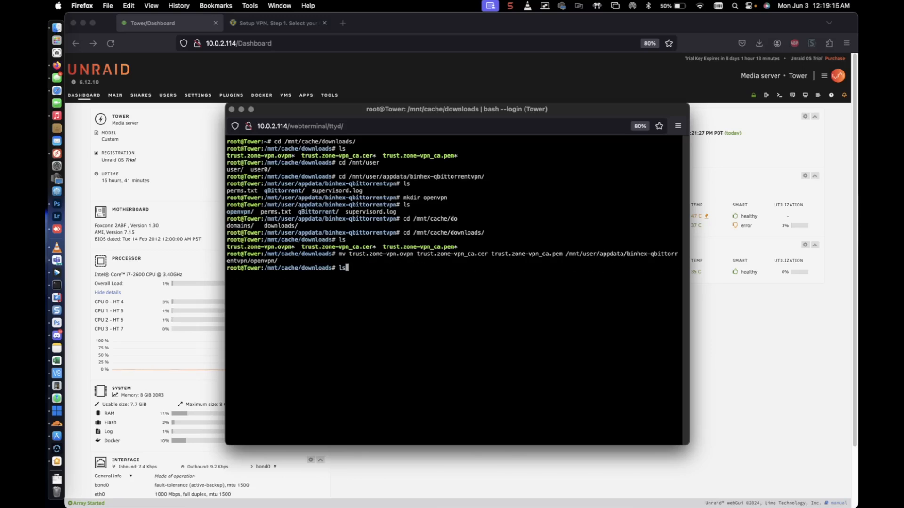
key("Up")
key("Up")
key("Up")
key("Up")
key("Up")
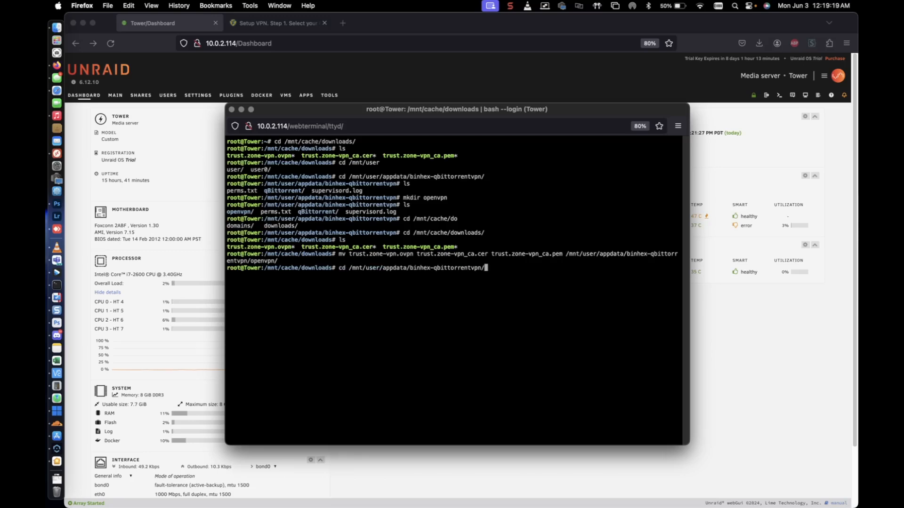
key("Return")
type("cd o")
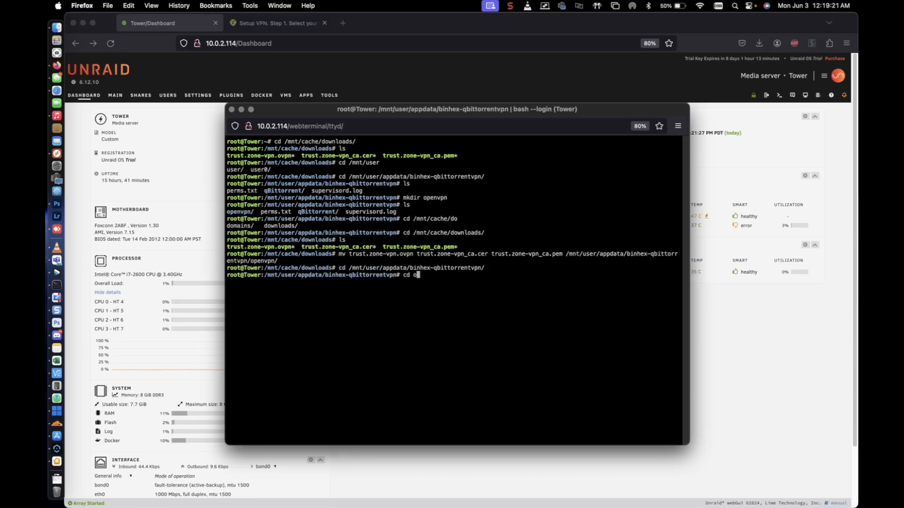
key("Tab")
key("Return")
type("ls")
key("Return")
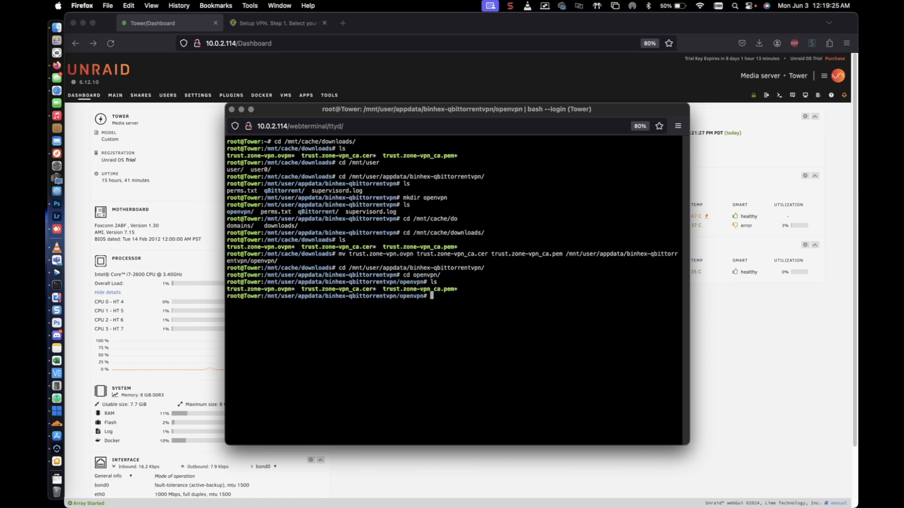
Return to the Unraid dashboard and start the binhex-qbittorrentvpn container.
left_click(745, 329)
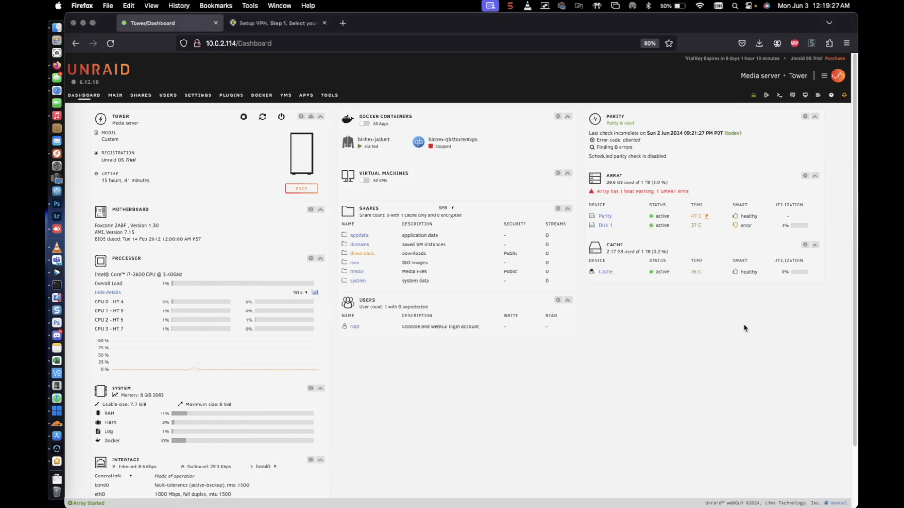
left_click(419, 146)
left_click(426, 162)
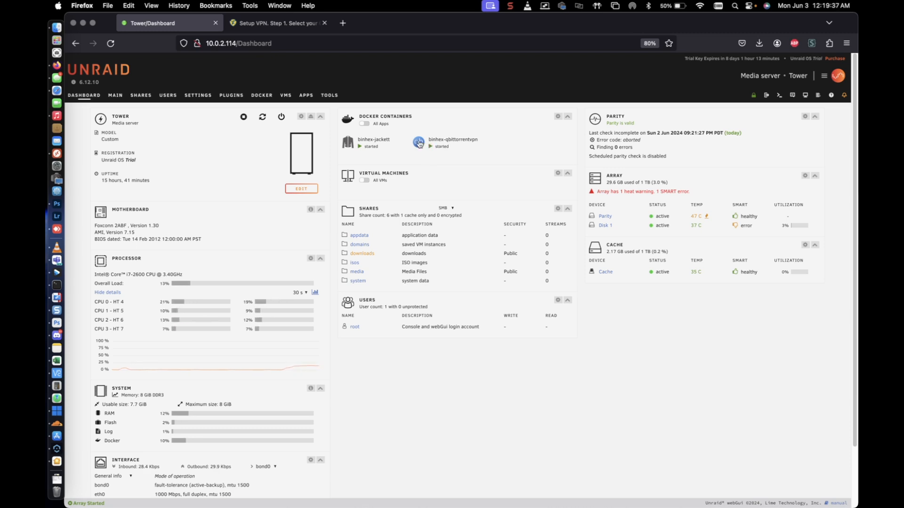
Open the binhex-qbittorrentvpn container's logs, review the VPN startup output and close the log window.
left_click(419, 144)
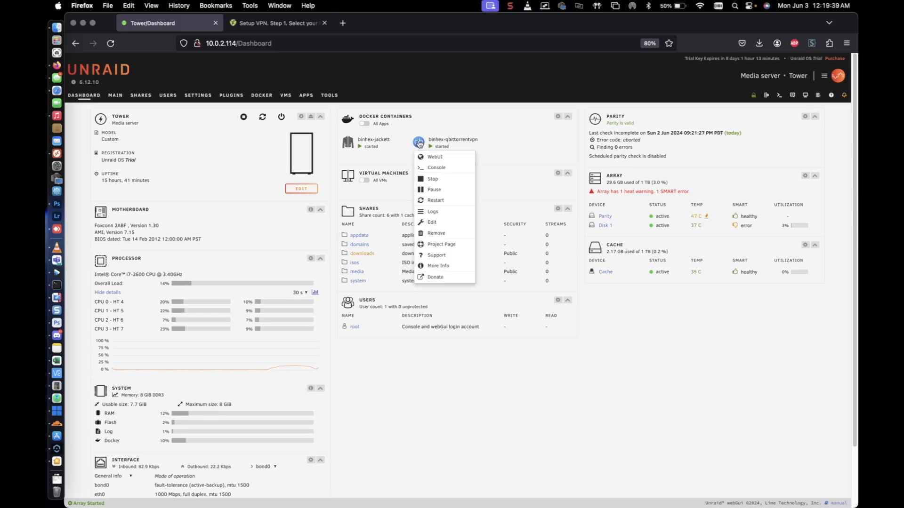
left_click(437, 213)
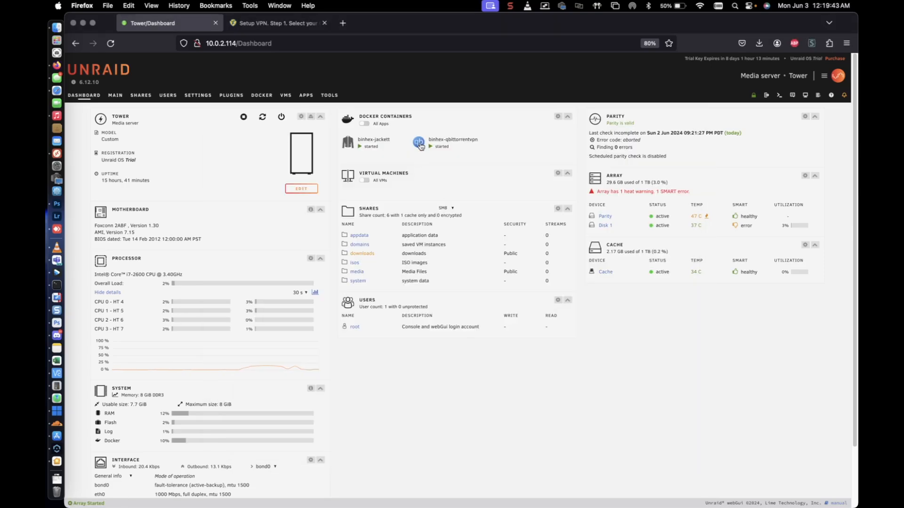
left_click(419, 142)
left_click(433, 214)
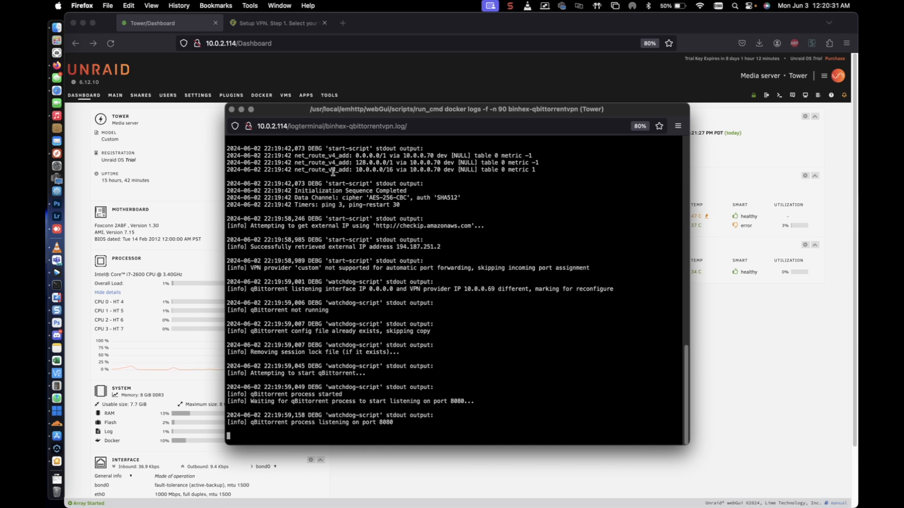
left_click(231, 109)
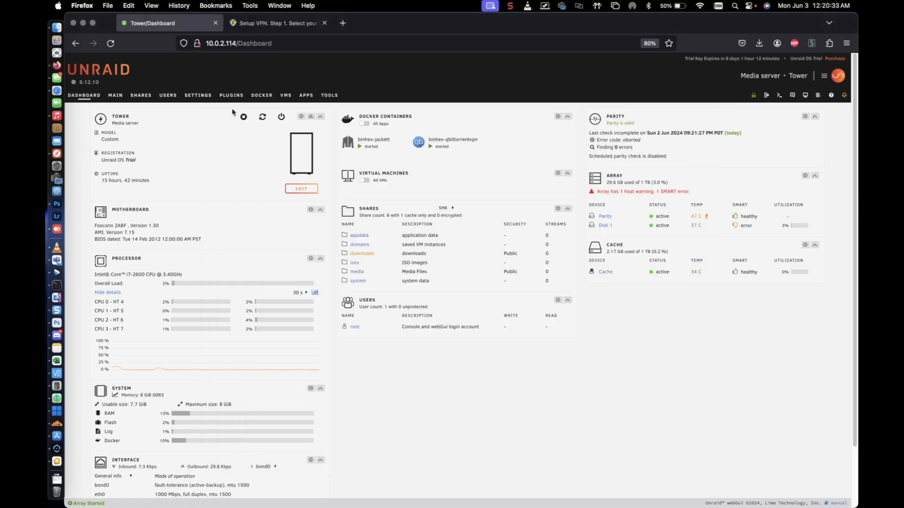
Open the container's qBittorrent Web UI and log in as admin with the account password, without saving the login in the browser.
left_click(417, 143)
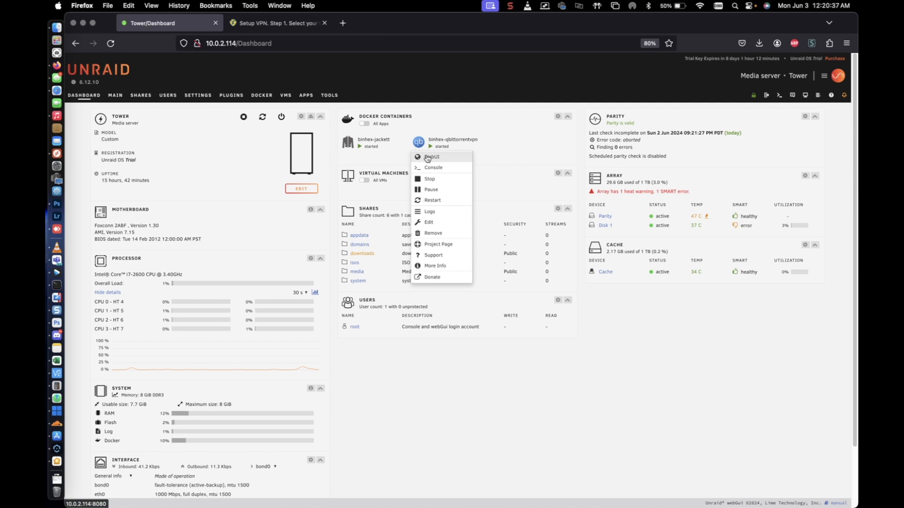
left_click(427, 157)
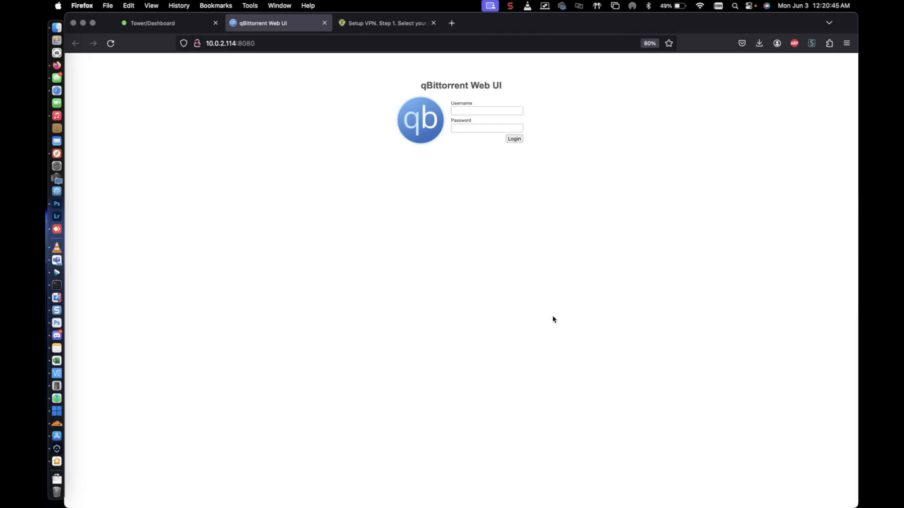
left_click(470, 110)
type("admin")
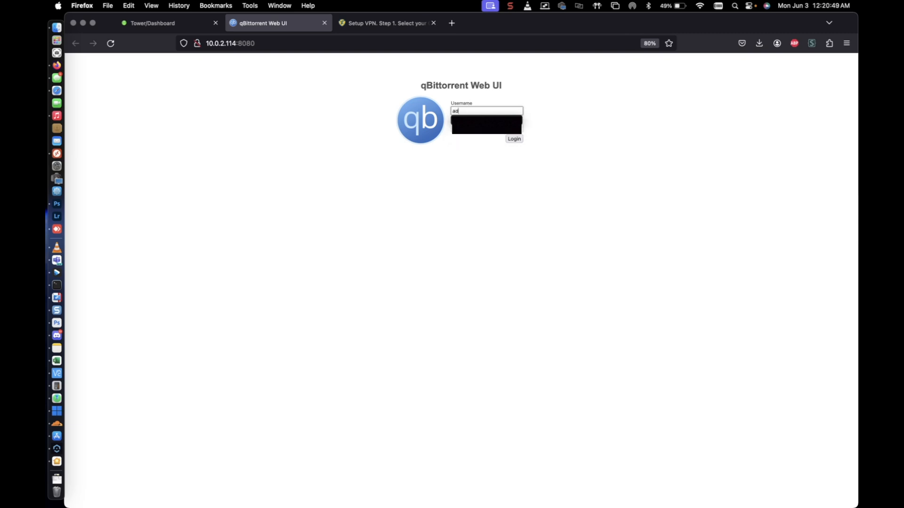
key("Tab")
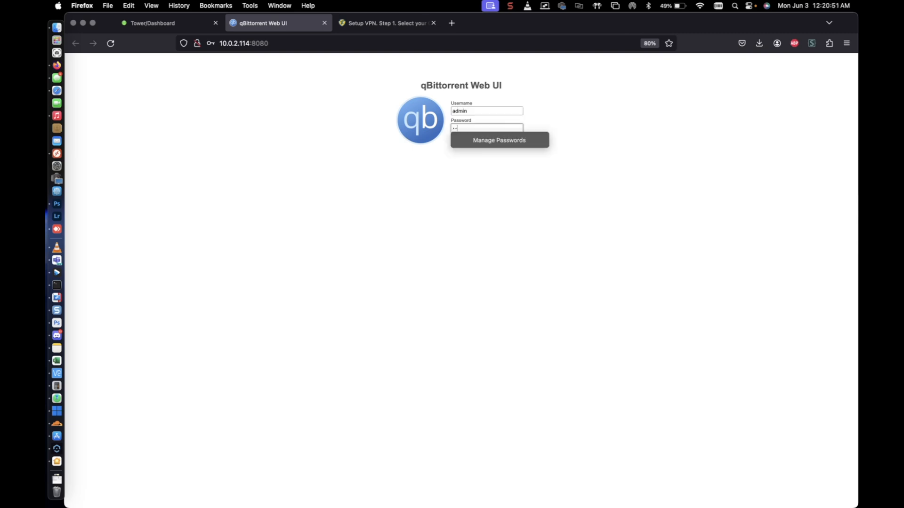
type("••••••••••")
key("Return")
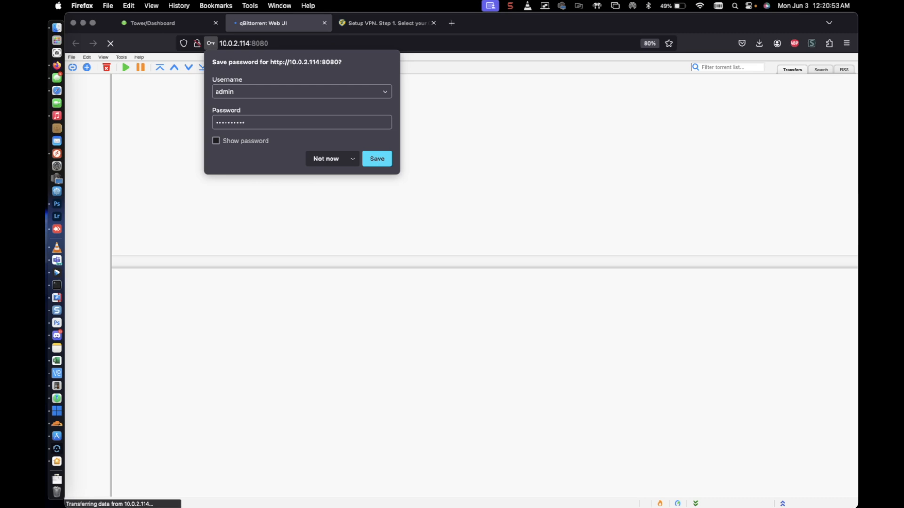
left_click(326, 158)
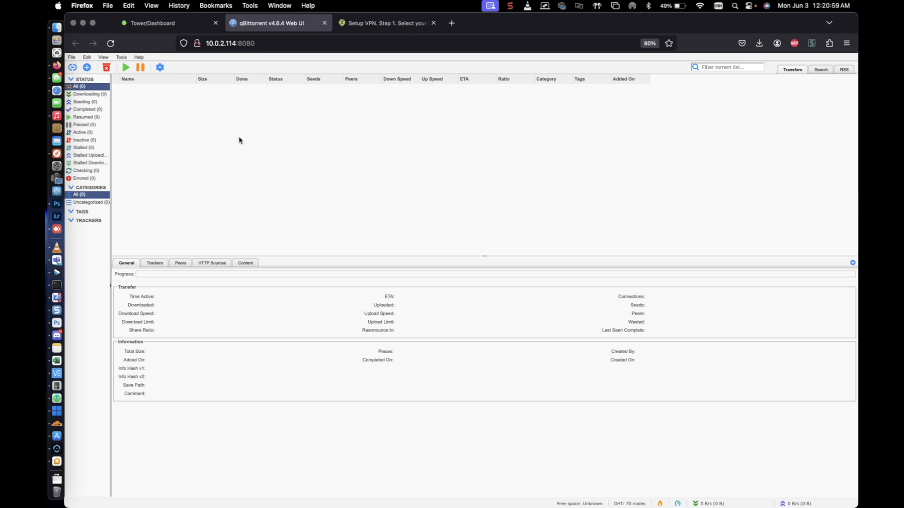
Open the qBittorrent options and examine the Downloads settings, including the default save path.
left_click(160, 68)
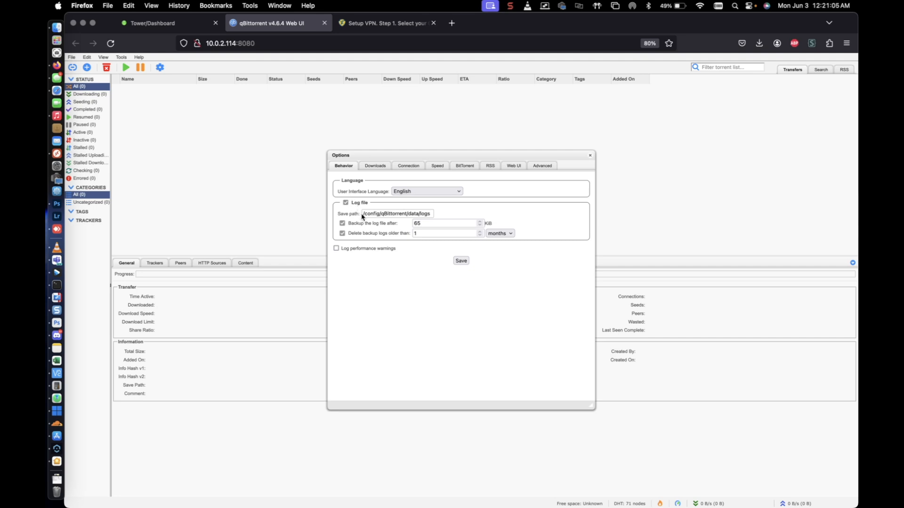
left_click(374, 166)
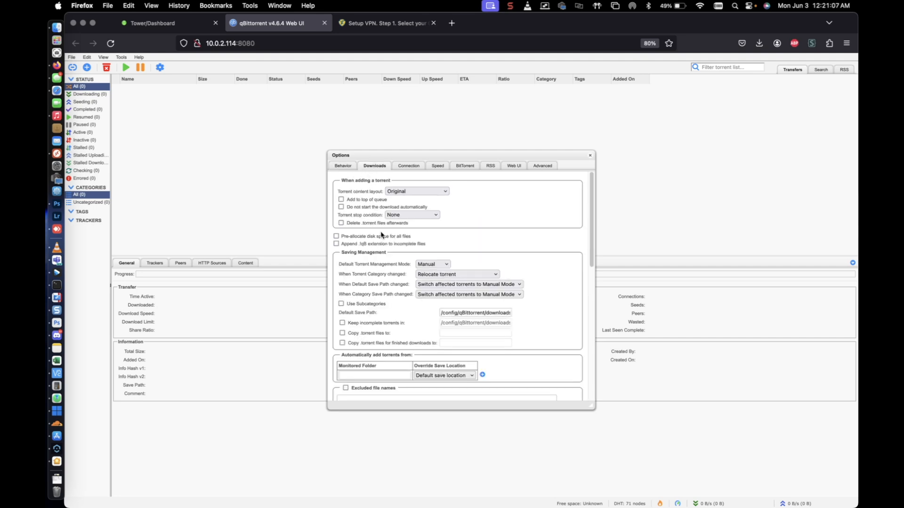
scroll(381, 240, "down", 5)
scroll(380, 245, "down", 5)
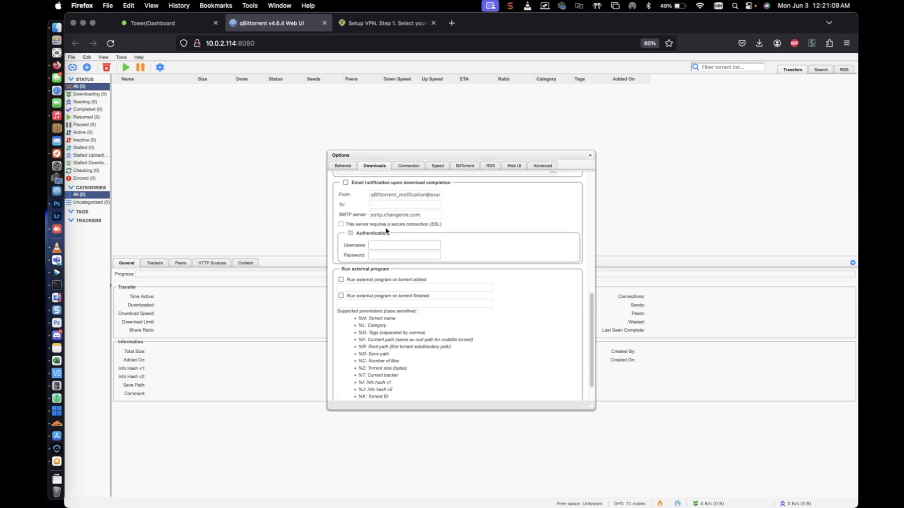
scroll(389, 245, "down", 3)
scroll(388, 248, "up", 10)
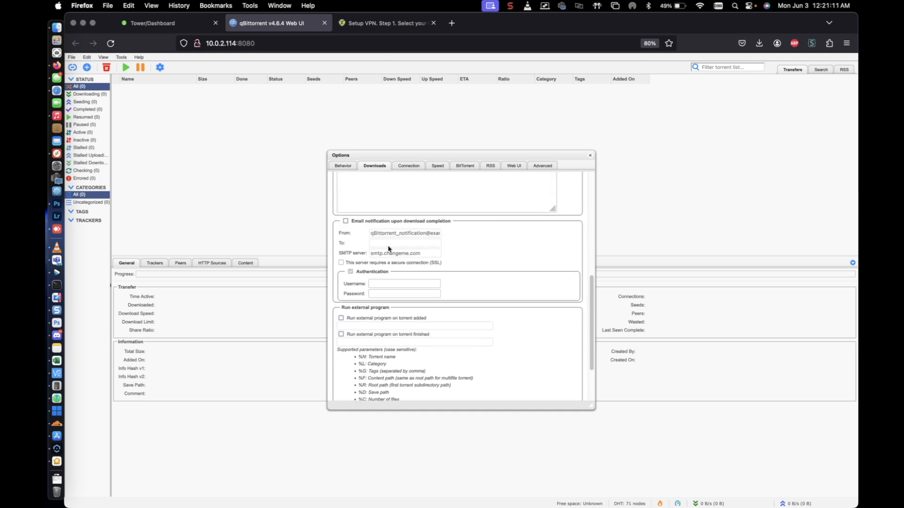
scroll(388, 249, "up", 3)
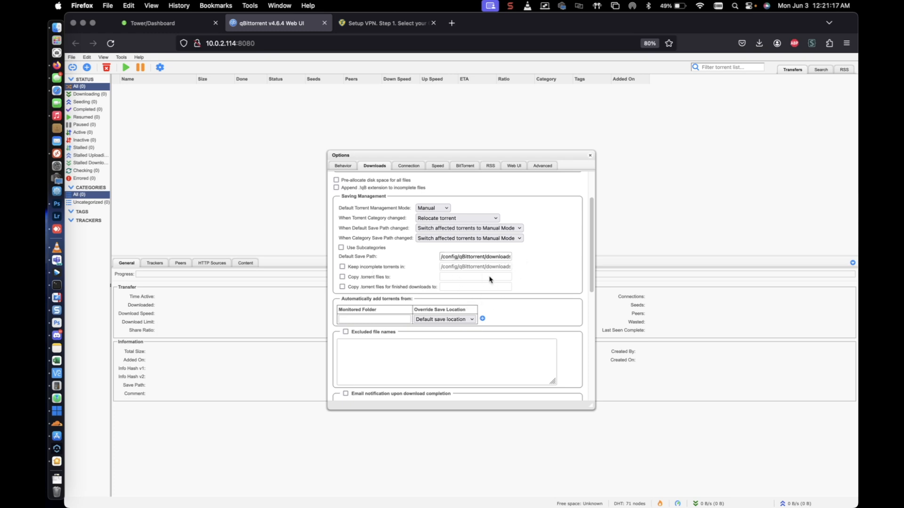
Open the binhex-qbittorrentvpn container's settings for editing in Unraid and copy its container path /data under Host Path 2.
left_click(177, 30)
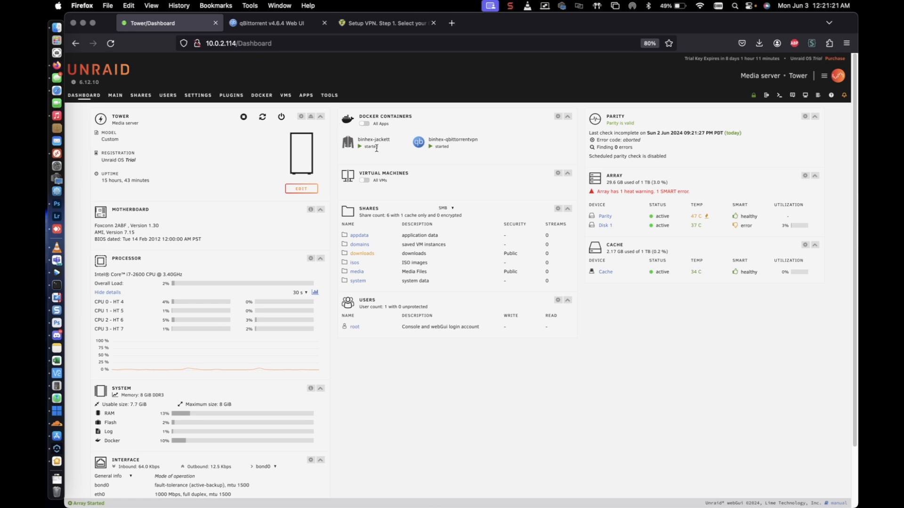
left_click(419, 142)
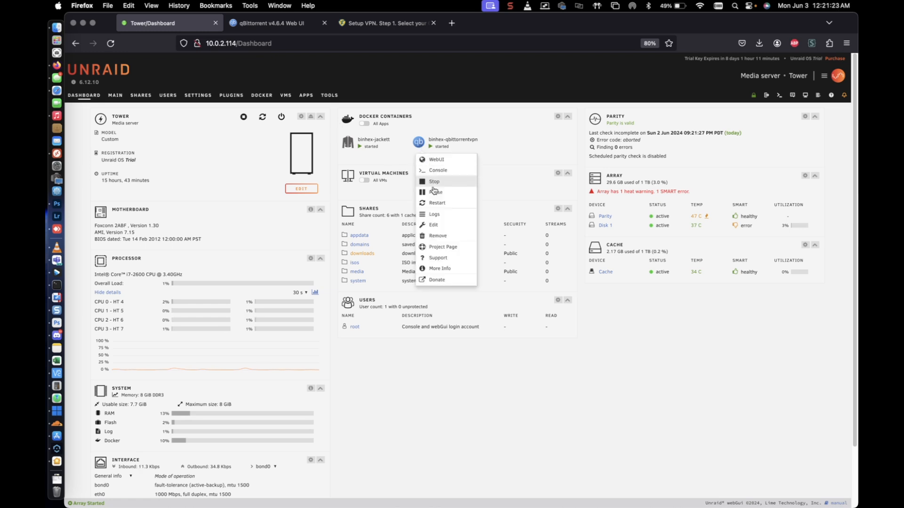
left_click(436, 229)
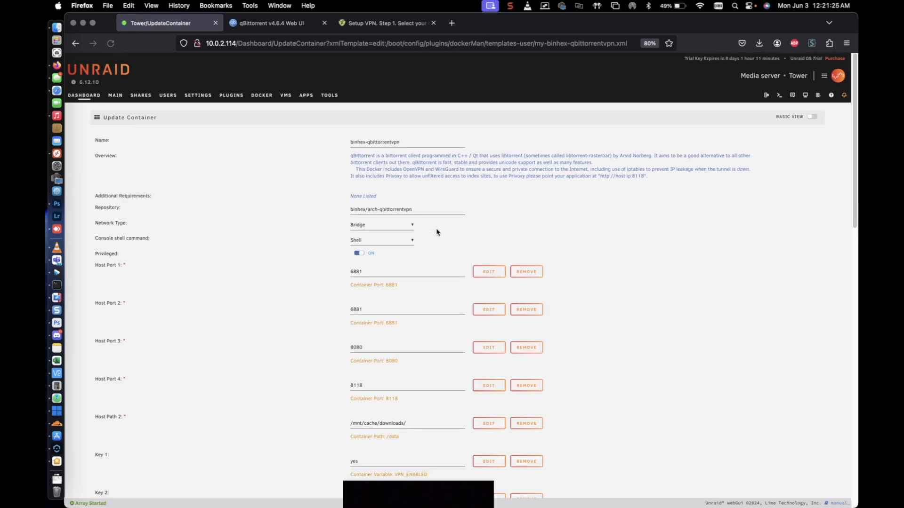
scroll(426, 271, "down", 1)
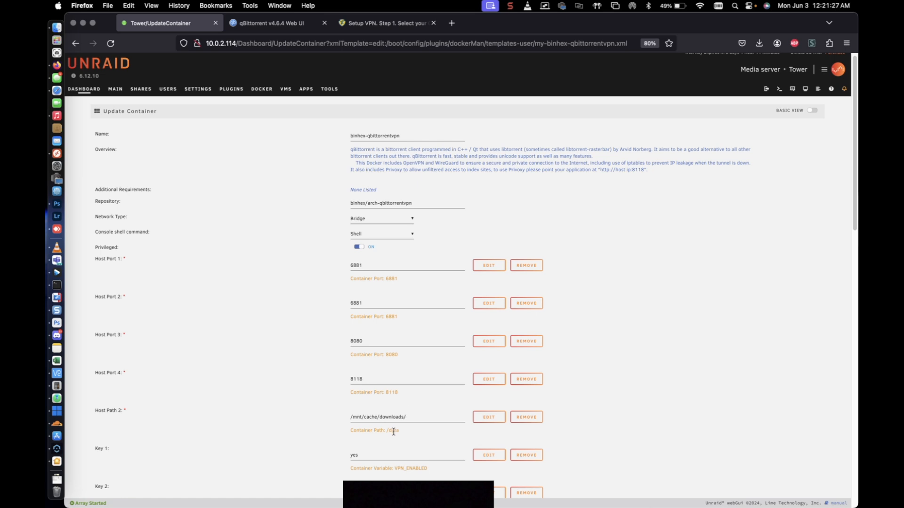
left_click_drag(402, 432, 389, 433)
key("ctrl+c")
right_click(397, 436)
left_click(405, 392)
Return to the qBittorrent Web UI and replace the default save path with the copied /data path.
left_click(242, 26)
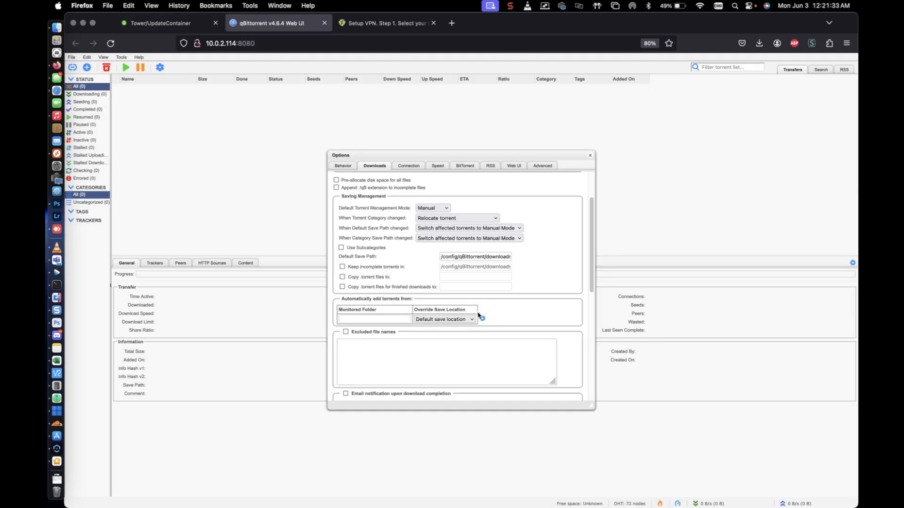
left_click(458, 260)
triple_click(458, 259)
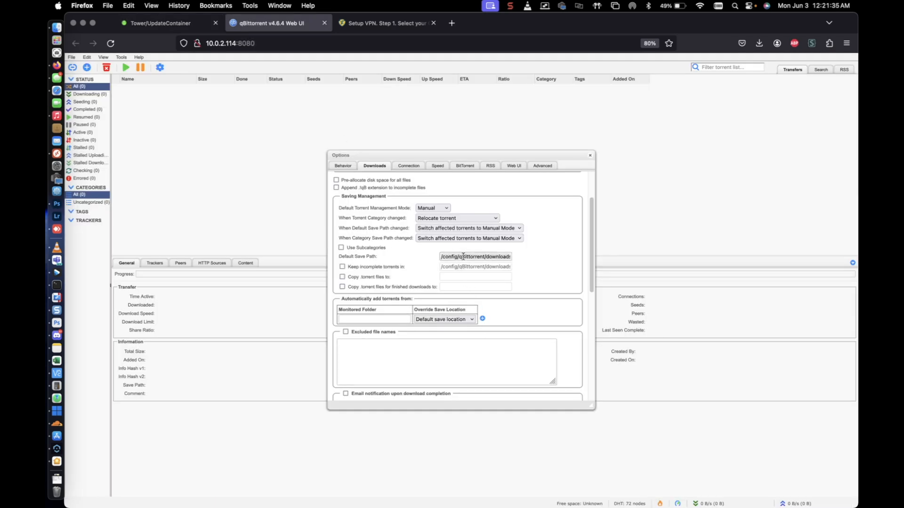
right_click(466, 257)
left_click(506, 324)
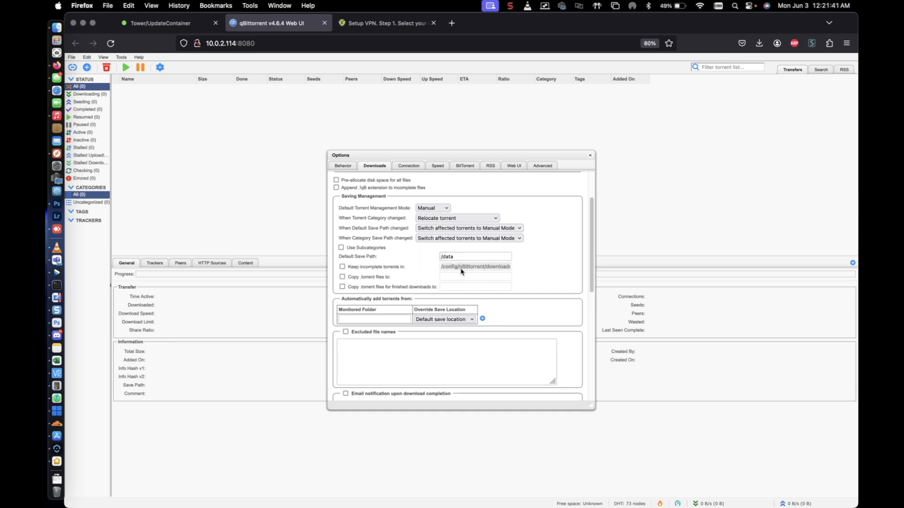
Enable keeping incomplete torrents in a separate folder, set its path to /data/incomplete, and save the qBittorrent options.
right_click(466, 267)
left_click(507, 347)
left_click(386, 267)
triple_click(453, 267)
right_click(453, 267)
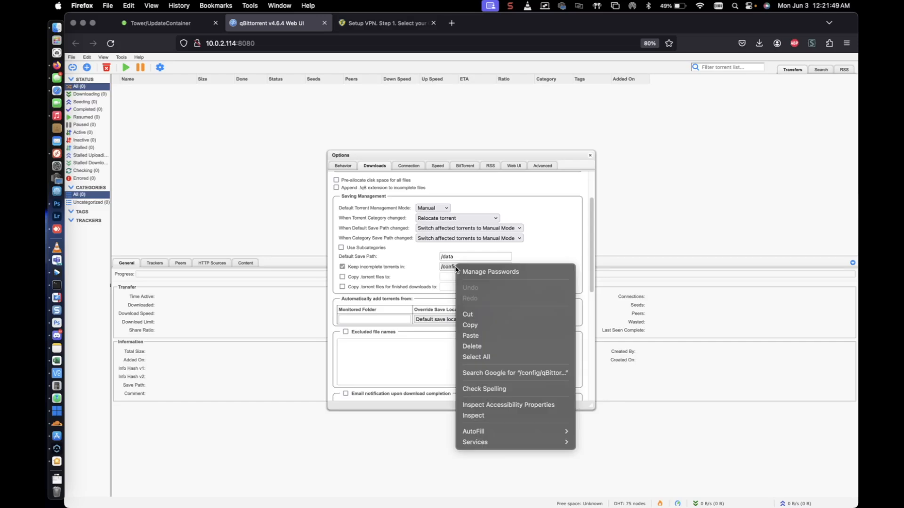
left_click(472, 336)
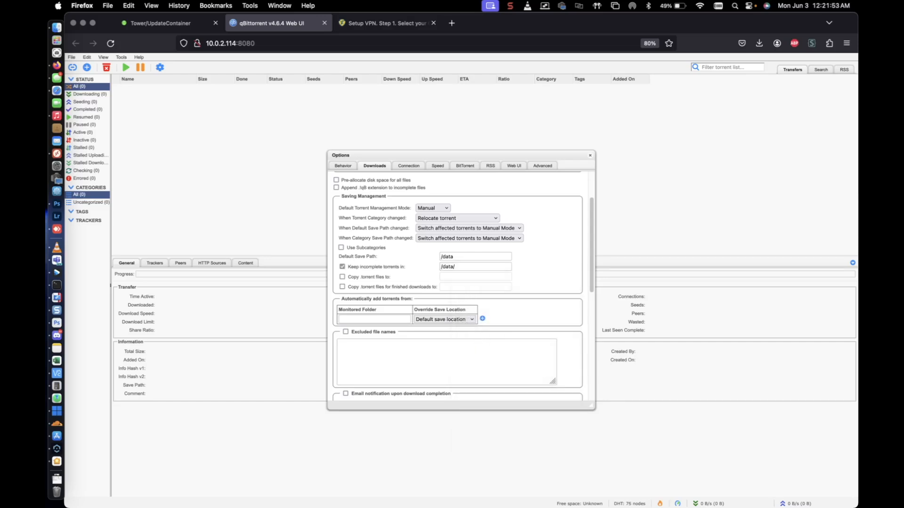
type("/incomplete")
scroll(504, 350, "down", 15)
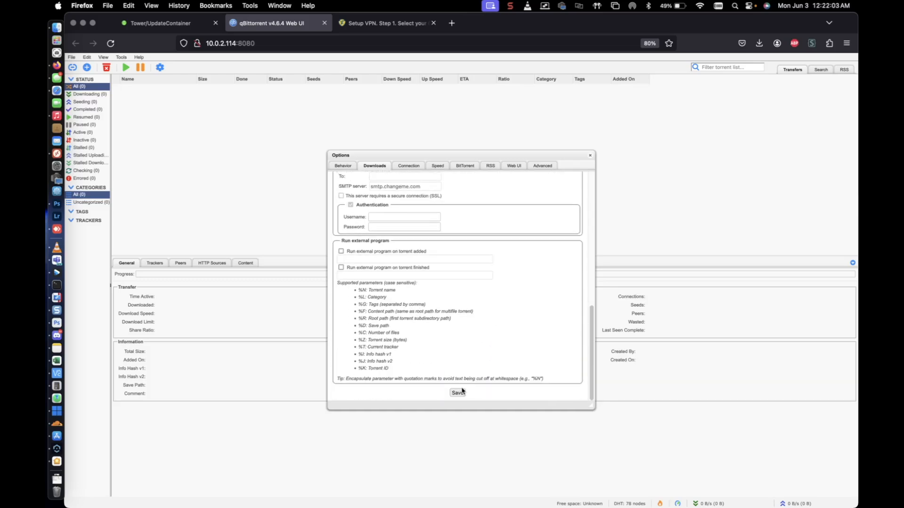
left_click(456, 394)
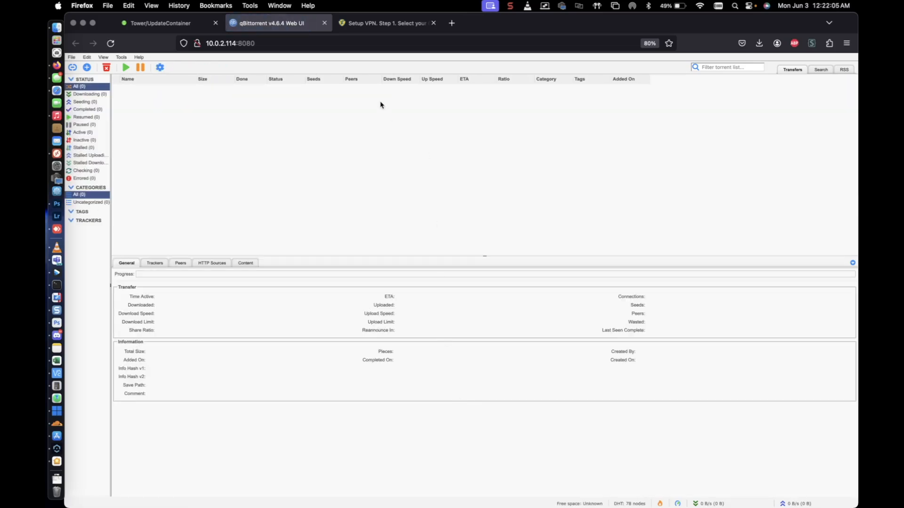